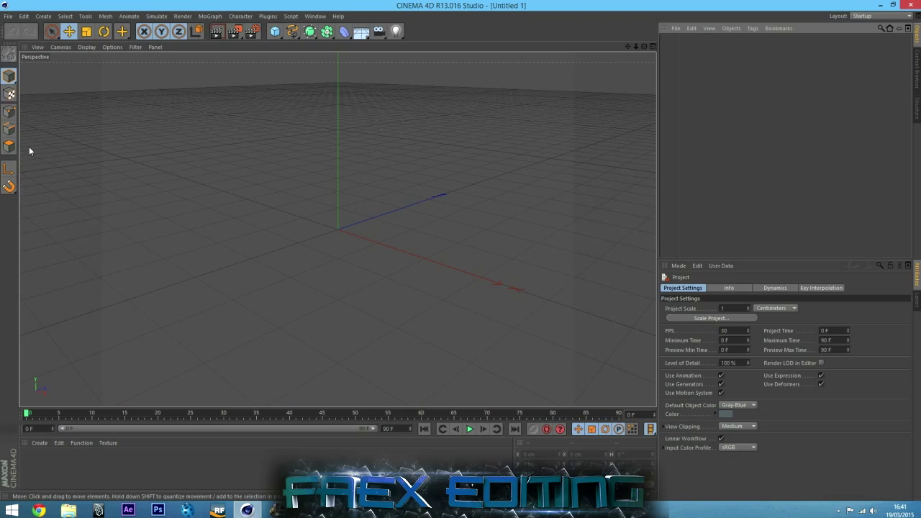
click(13, 17)
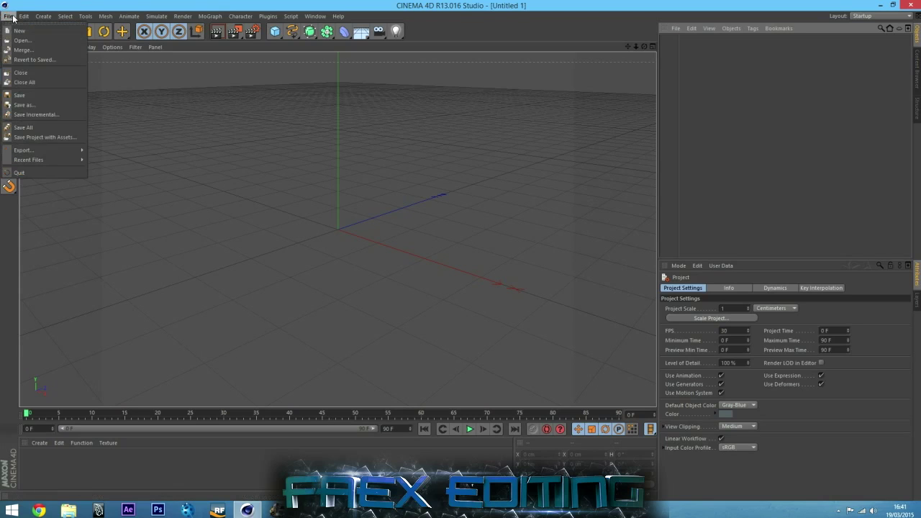
click(26, 41)
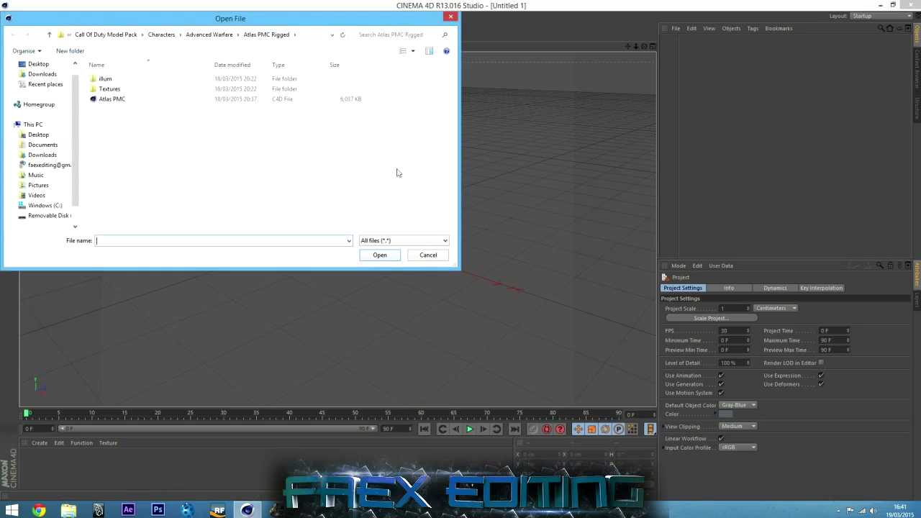
click(428, 255)
Open the recently used Atlas PMC.c4d scene and deselect the rig.
click(8, 16)
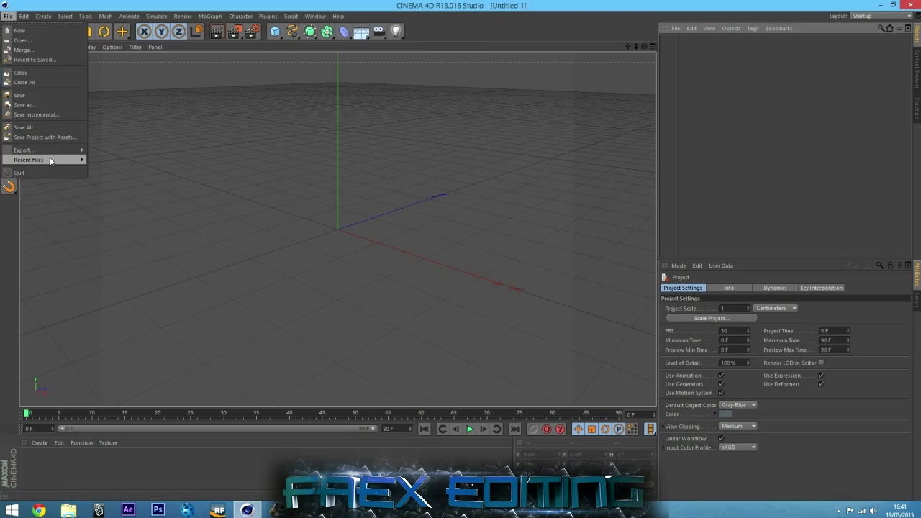
mouse_move(50, 160)
click(291, 159)
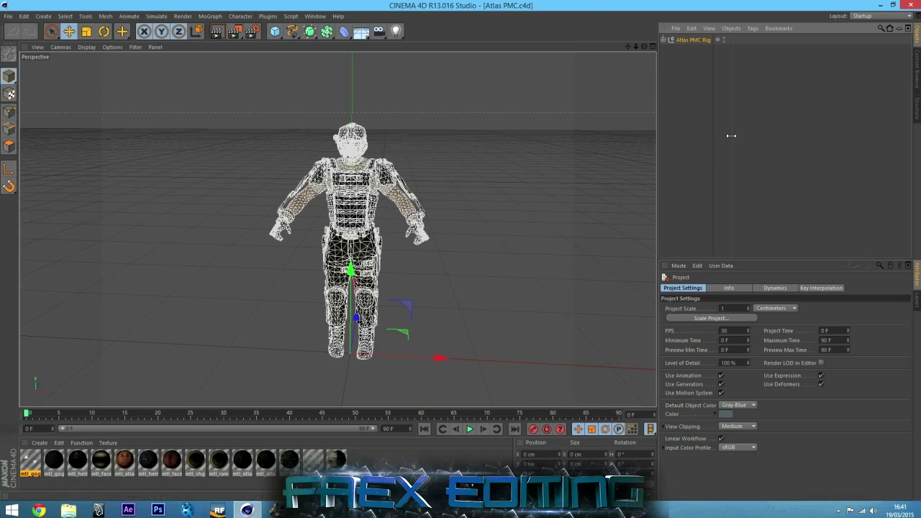
click(615, 188)
mouse_move(644, 46)
mouse_down()
mouse_move(774, 39)
mouse_move(644, 39)
mouse_up()
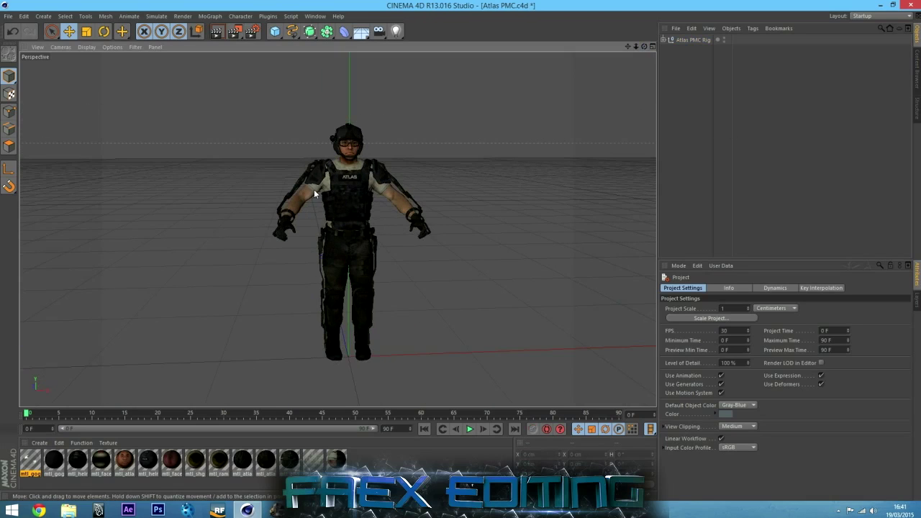
scroll(286, 247, up, 1)
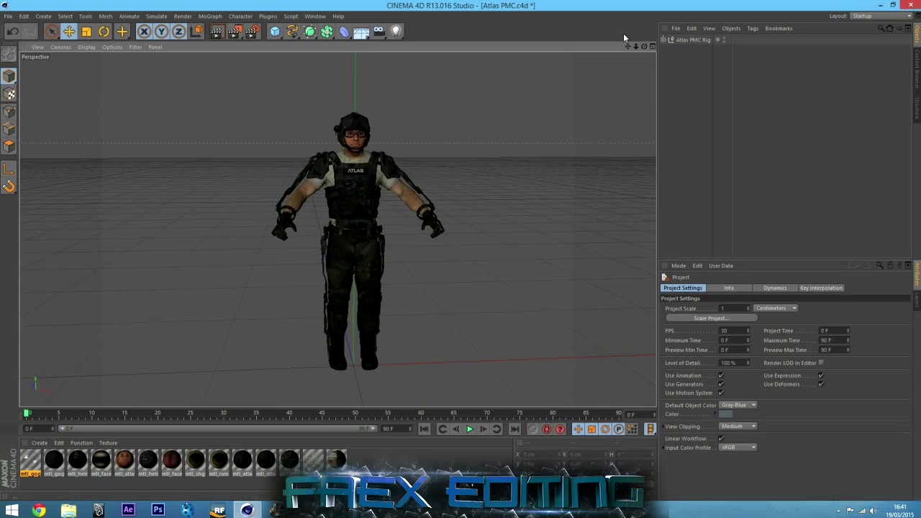
mouse_move(644, 48)
mouse_down()
mouse_move(616, 49)
mouse_move(644, 48)
mouse_up()
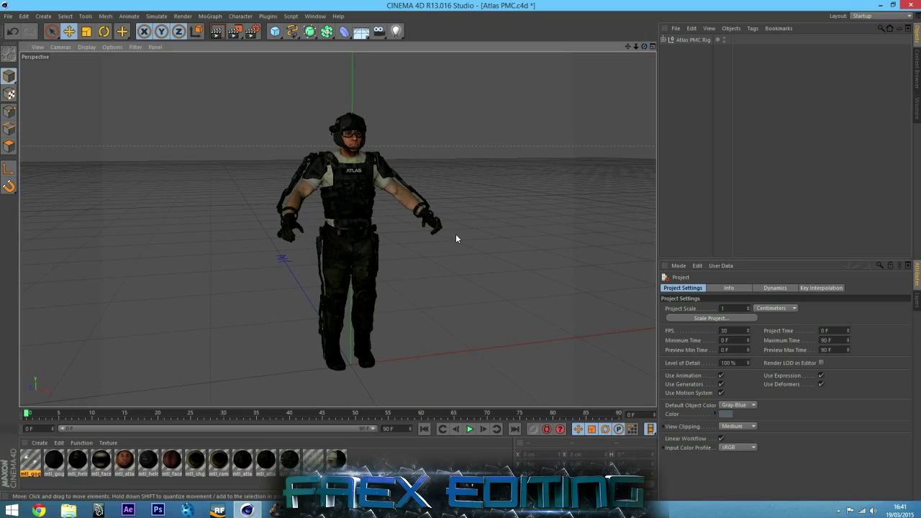
scroll(441, 233, up, 1)
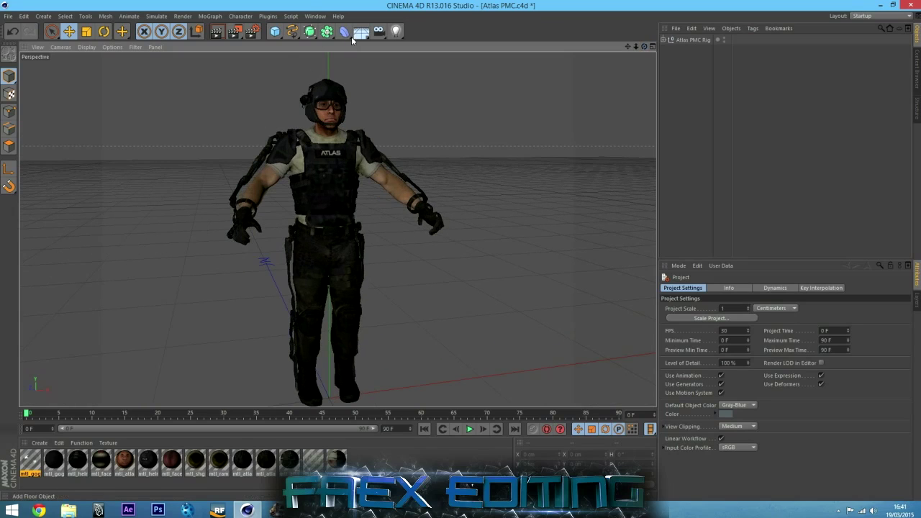
Add a sphere primitive and scale it down uniformly to about 31 cm.
click(272, 33)
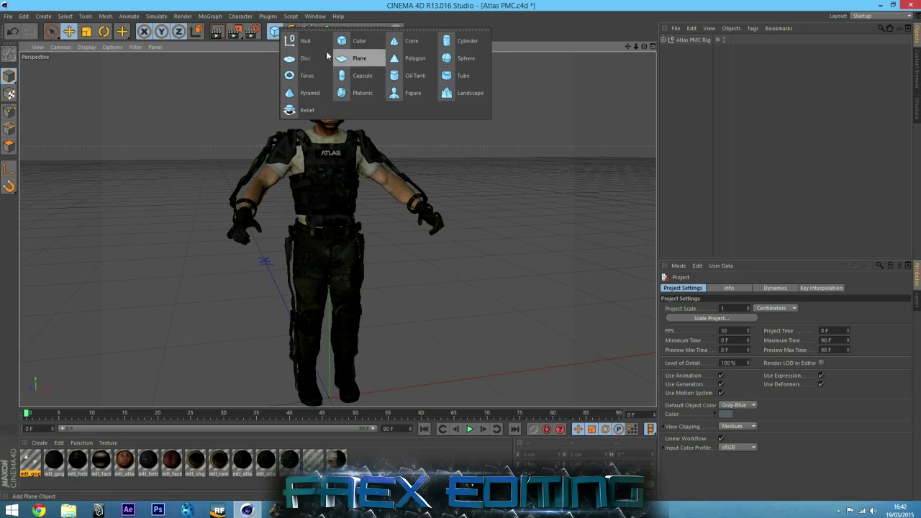
click(451, 65)
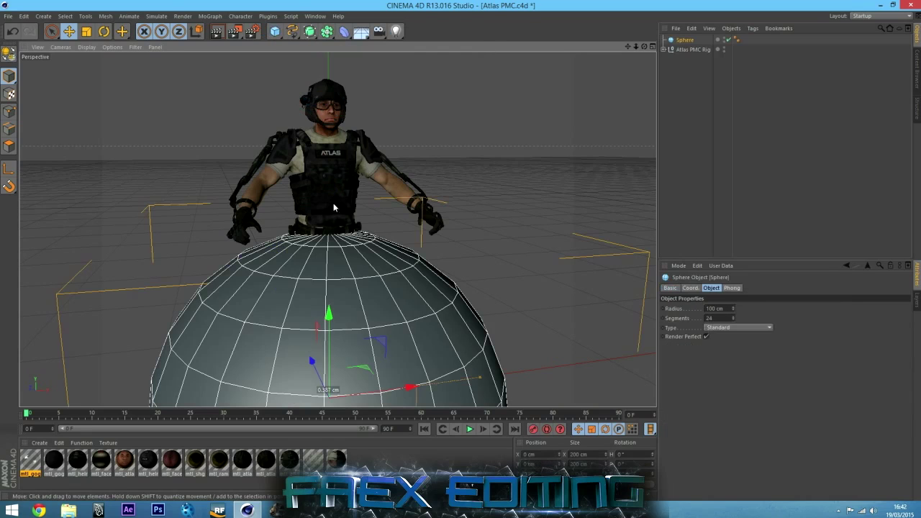
click(88, 34)
drag(302, 223, 147, 224)
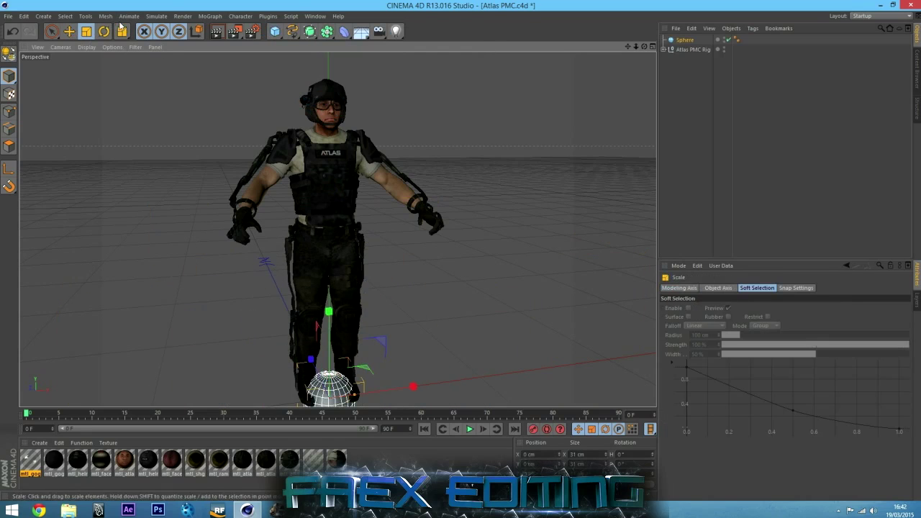
Move the sphere up from the floor to beside the character's right hand.
click(70, 32)
drag(396, 236, 323, 86)
scroll(270, 207, up, 3)
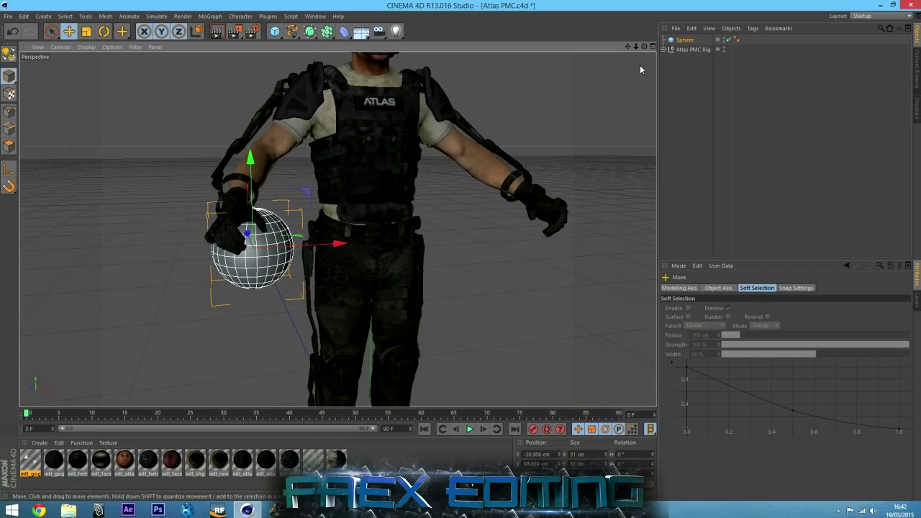
drag(645, 49, 450, 36)
drag(458, 187, 319, 125)
drag(644, 47, 116, 5)
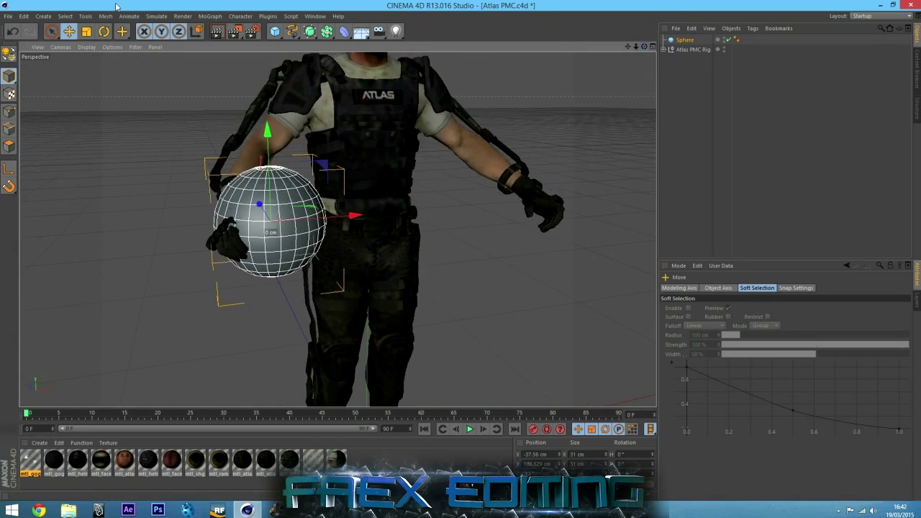
Scale the sphere down uniformly to about 11.5 cm and make it an editable polygon object.
click(86, 31)
drag(317, 238, 259, 257)
click(8, 56)
Move the small sphere into the grip of the character's right hand.
key(e)
scroll(266, 259, up, 3)
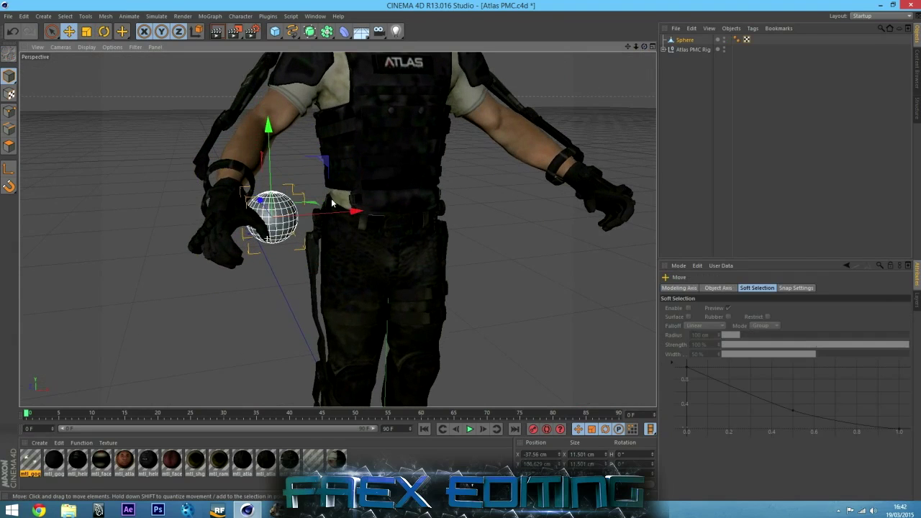
drag(644, 46, 640, 10)
drag(515, 121, 511, 130)
drag(627, 45, 533, 102)
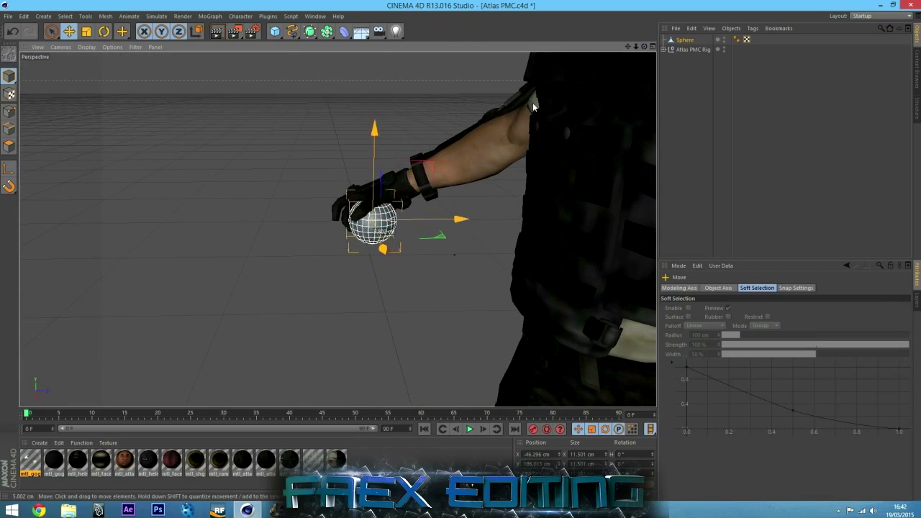
drag(644, 46, 425, 51)
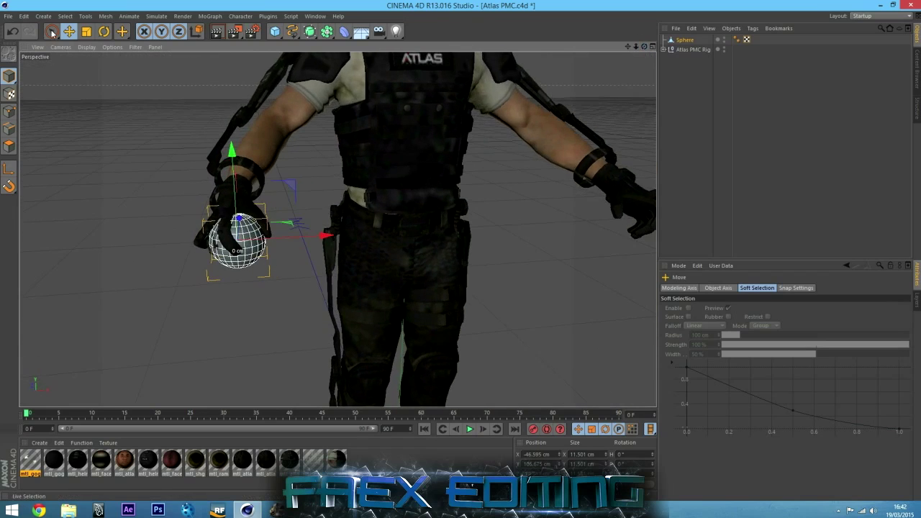
Flatten the sphere along its X axis to about 1.37 cm and rotate it to match the angle of the right palm.
click(85, 31)
drag(328, 236, 244, 243)
scroll(244, 244, up, 4)
key(r)
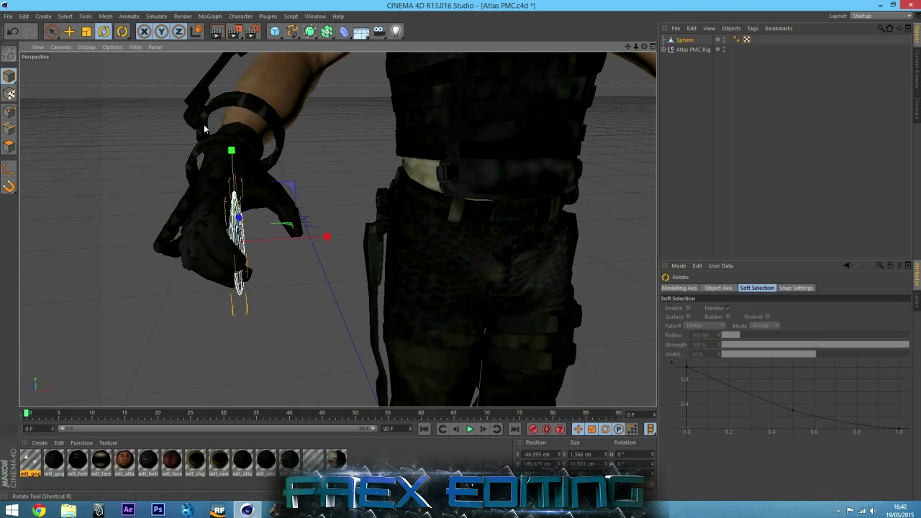
drag(275, 209, 246, 250)
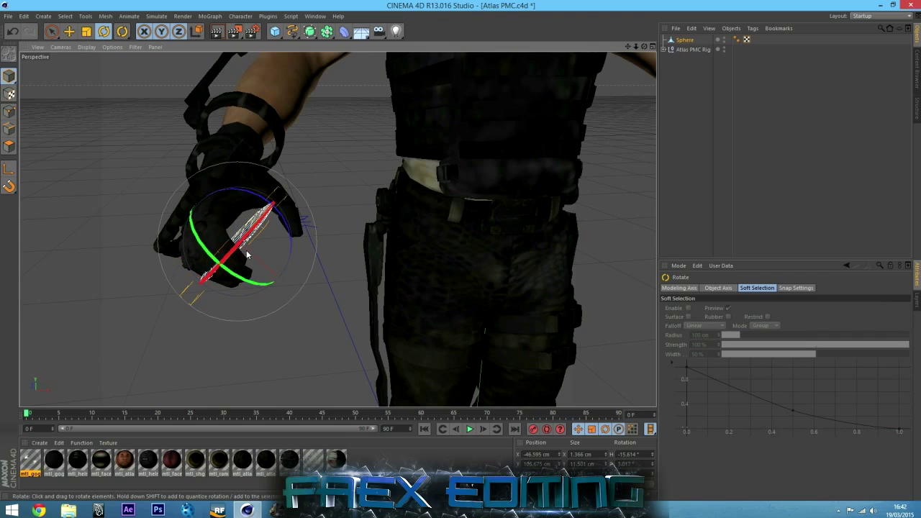
drag(646, 46, 509, 176)
drag(449, 219, 455, 215)
mouse_move(369, 216)
mouse_down()
mouse_move(381, 207)
mouse_move(369, 217)
mouse_up()
Position the flattened sphere against the right palm inside the fingers and deselect it.
key(e)
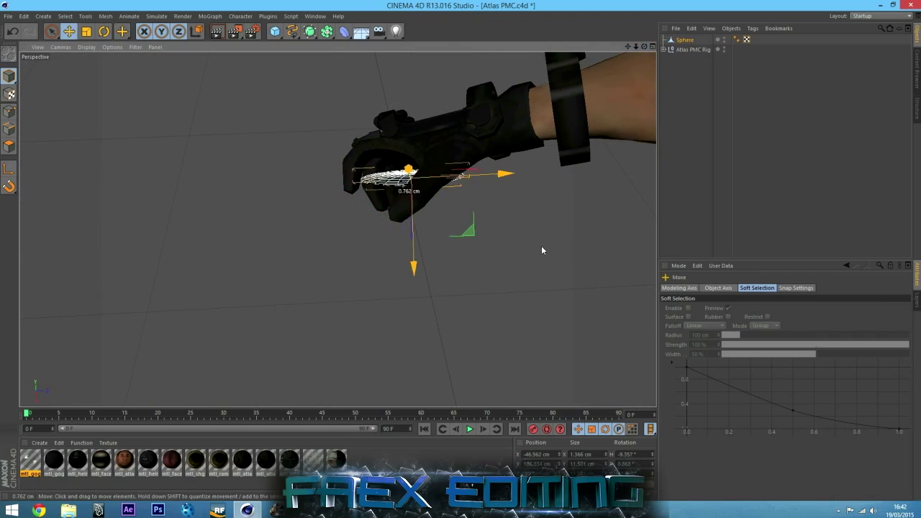
drag(644, 46, 644, 46)
drag(447, 325, 425, 309)
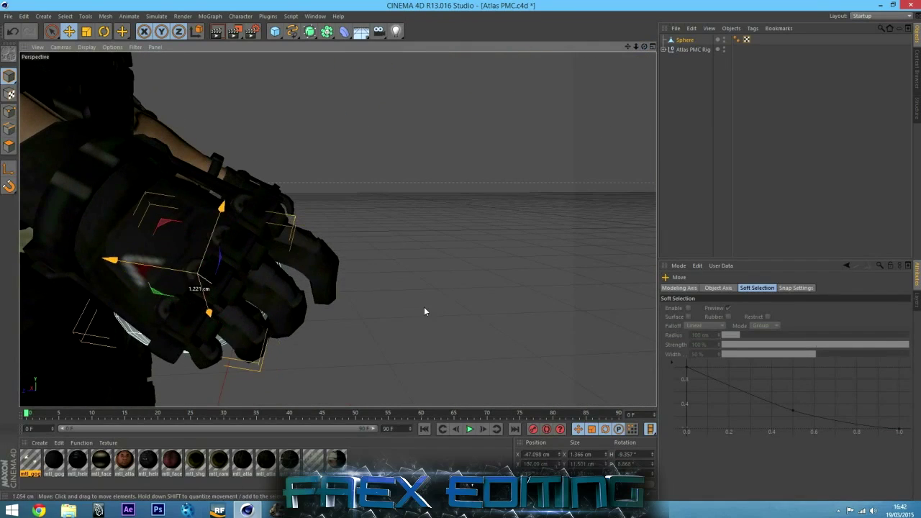
drag(644, 46, 645, 46)
alt+drag(193, 78, 139, 139)
alt+right_drag(140, 142, 232, 275)
click(769, 154)
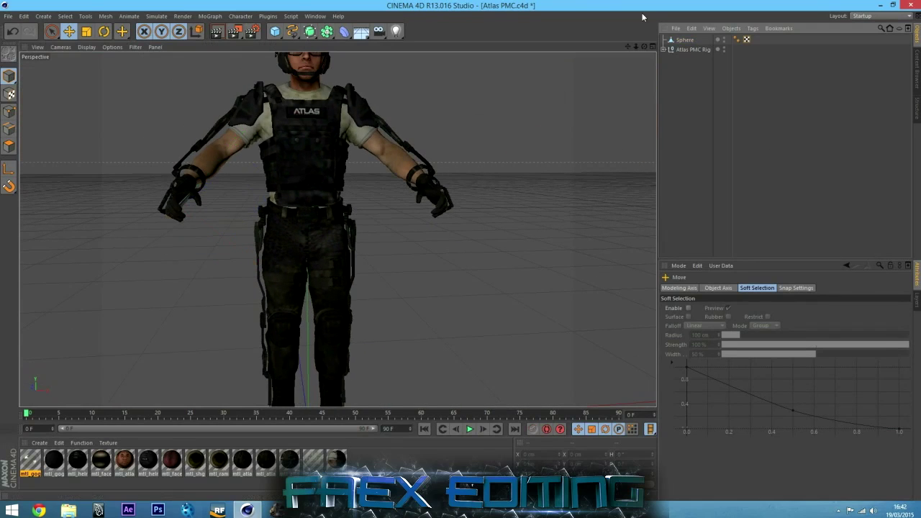
Duplicate the flattened sphere and mirror the copy's orientation by reversing the signs of its rotation angles, with the heading at 9.357°.
click(678, 40)
key(ctrl+c)
key(ctrl+v)
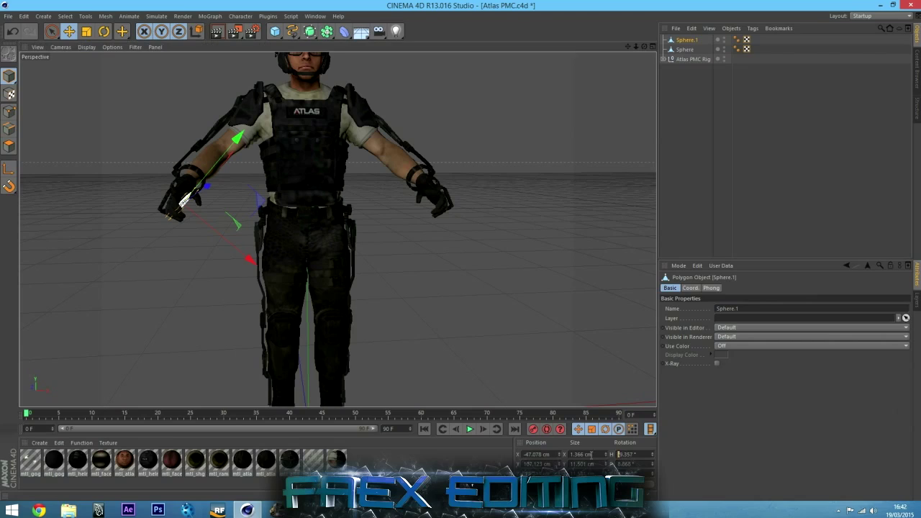
key(BackSpace)
key(Return)
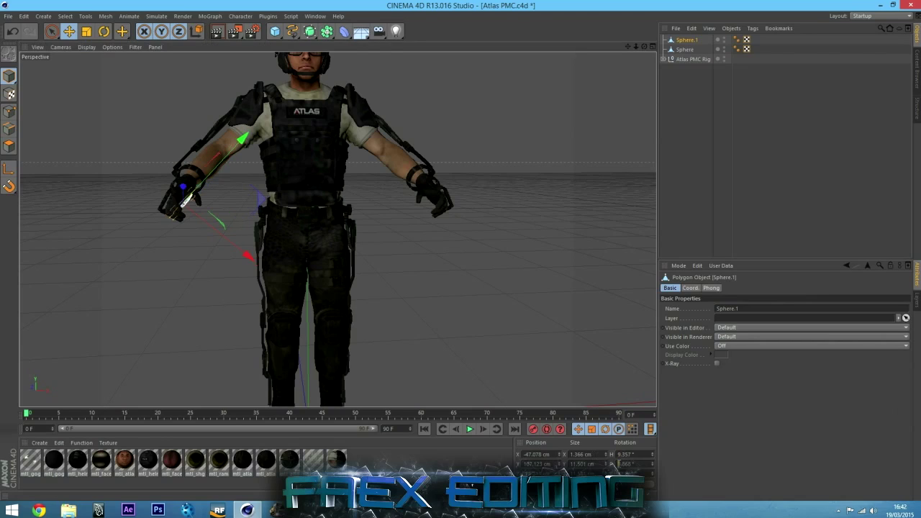
text(-)
key(Return)
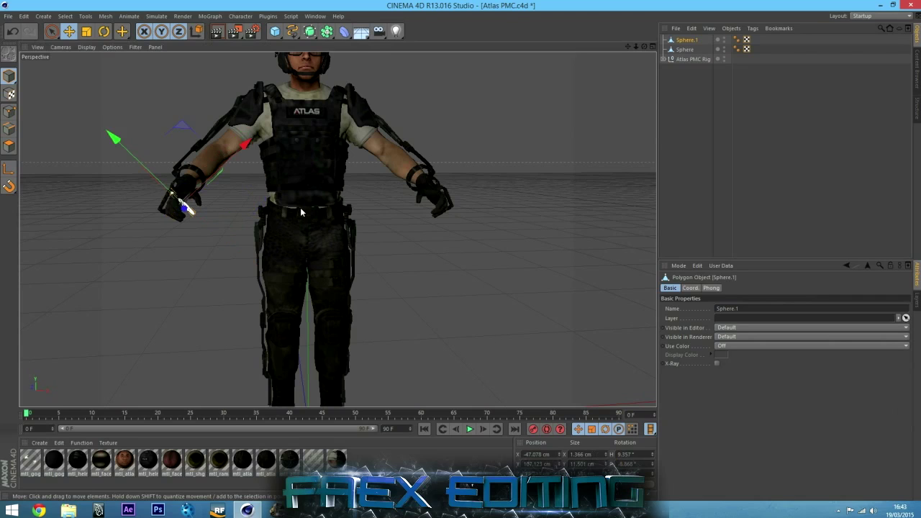
Move the duplicated sphere across the body and fit it into the palm of the character's left hand.
drag(184, 205, 520, 217)
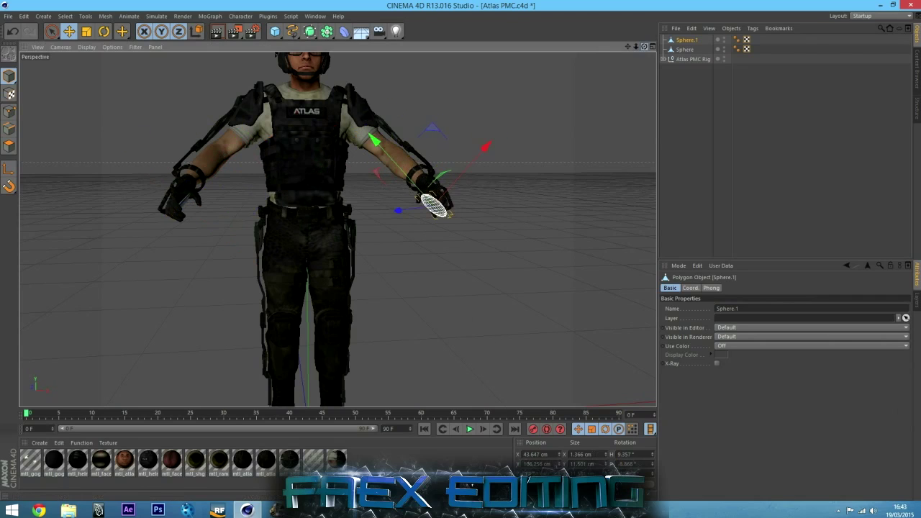
drag(644, 46, 497, 144)
scroll(488, 149, up, 3)
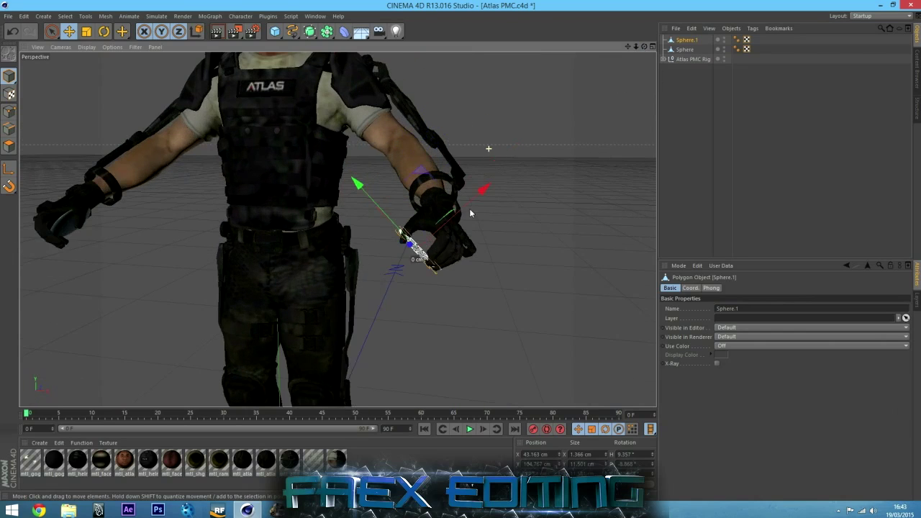
scroll(470, 212, up, 1)
drag(470, 273, 488, 269)
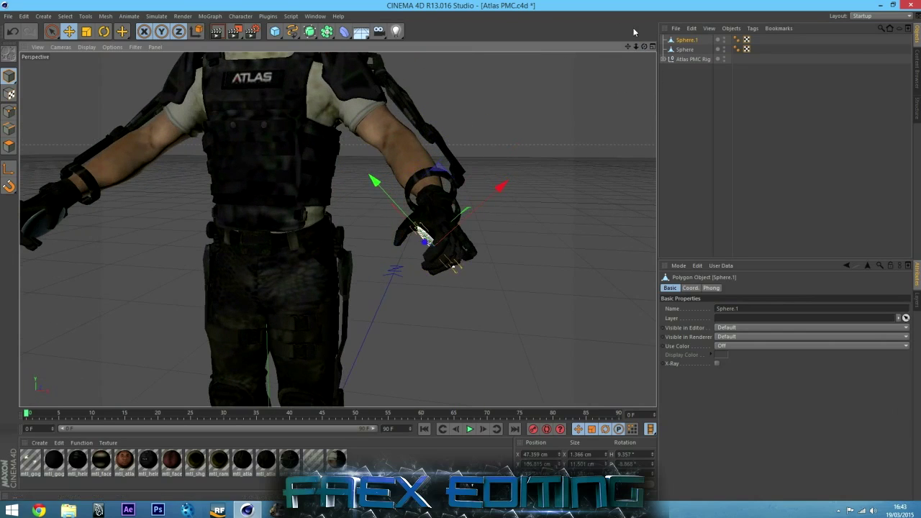
mouse_move(644, 46)
mouse_down()
mouse_move(503, 87)
mouse_move(634, 40)
mouse_move(504, 72)
mouse_move(626, 72)
mouse_move(589, 110)
mouse_move(647, 46)
mouse_move(647, 62)
mouse_up()
Expand the Atlas PMC Rig hierarchy through Base and MiddleSpineJoint to the arm joints, widening the object list and collapsing both hip joints.
click(664, 59)
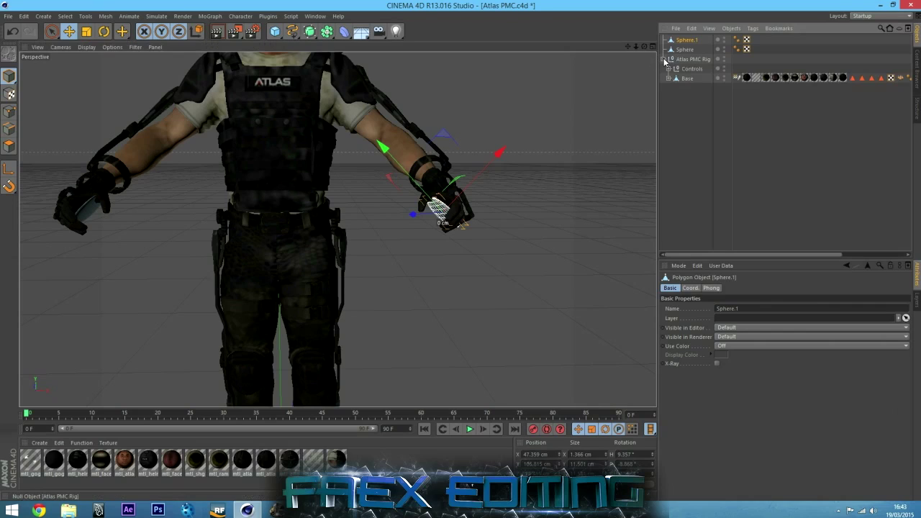
click(669, 78)
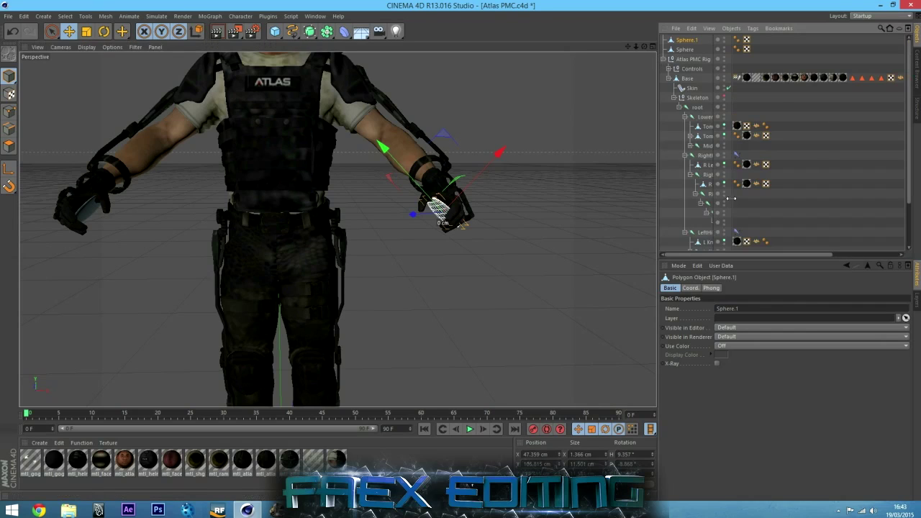
drag(734, 199, 803, 197)
click(686, 155)
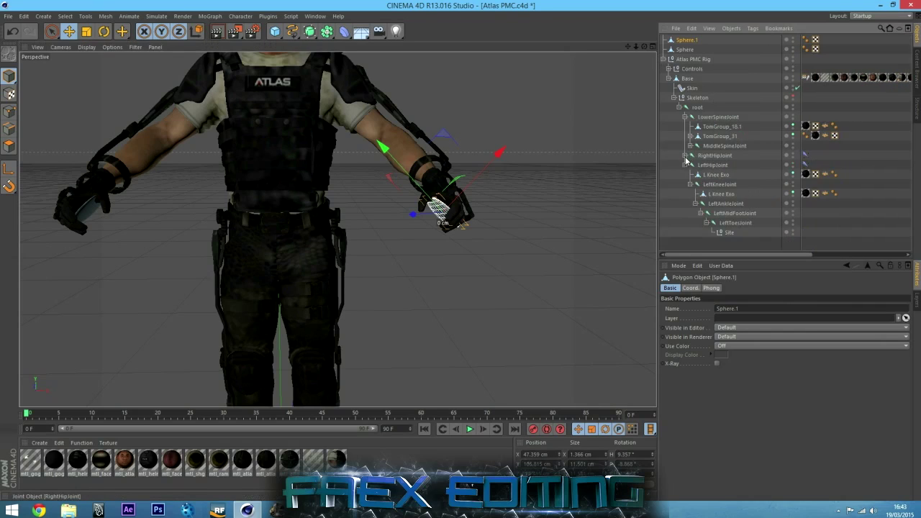
click(685, 164)
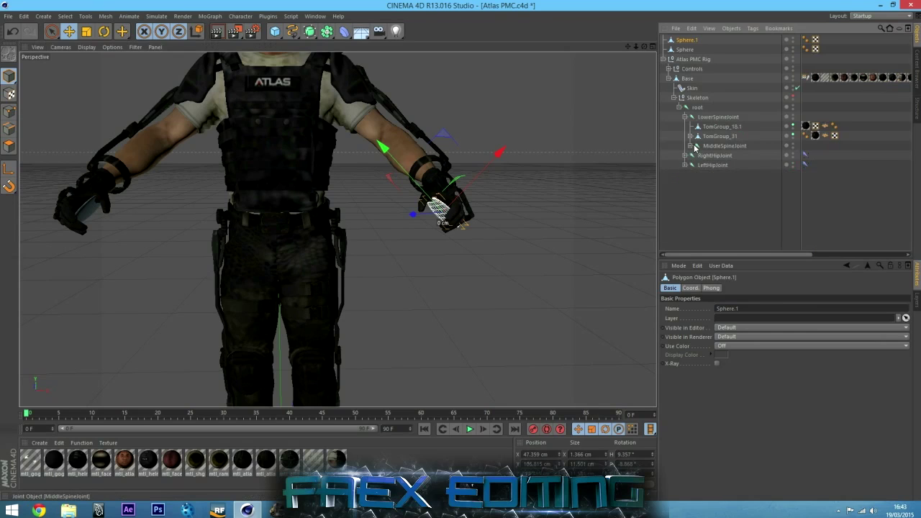
click(692, 146)
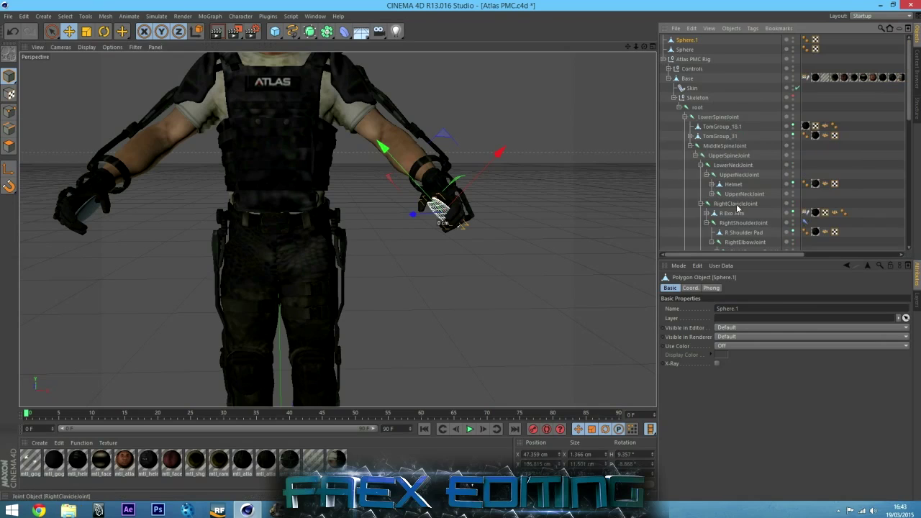
Parent the right-palm Sphere to RightWristJoint in the rig's skeleton hierarchy.
scroll(734, 202, down, 3)
click(745, 146)
scroll(745, 147, up, 3)
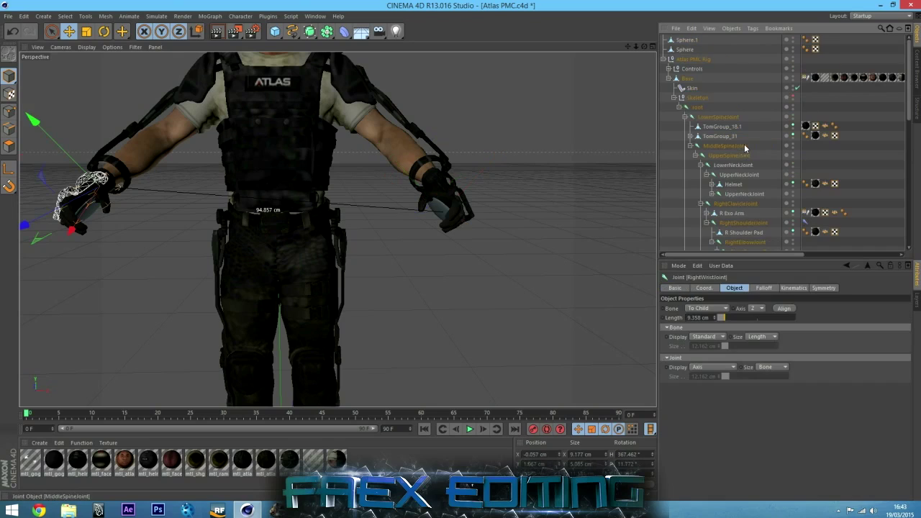
click(686, 41)
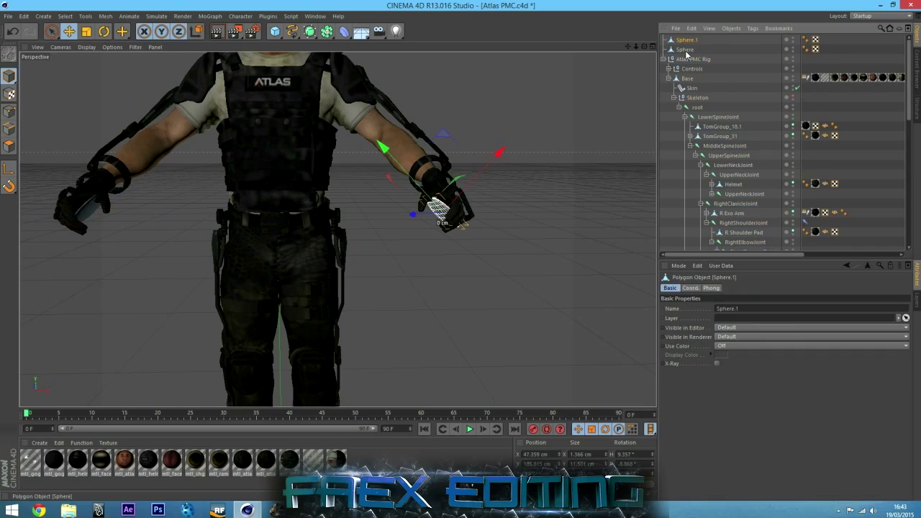
click(685, 50)
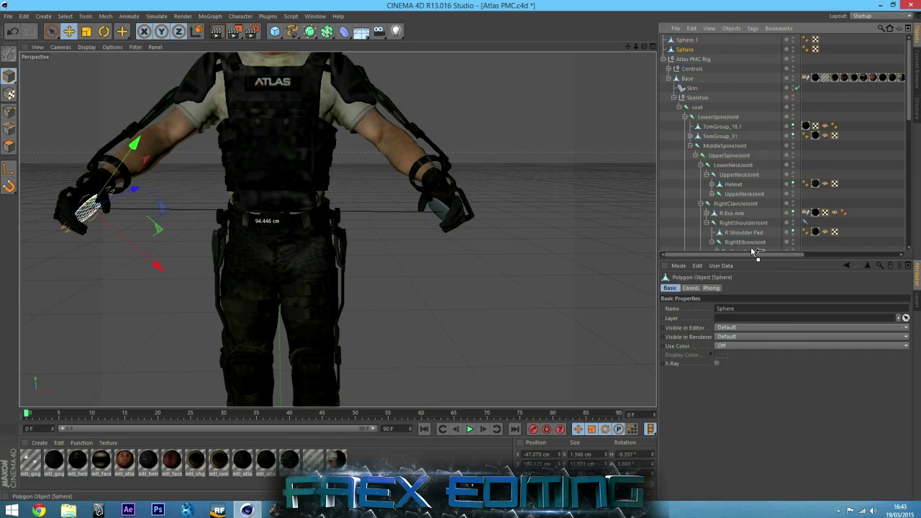
scroll(755, 213, down, 3)
drag(745, 139, 745, 140)
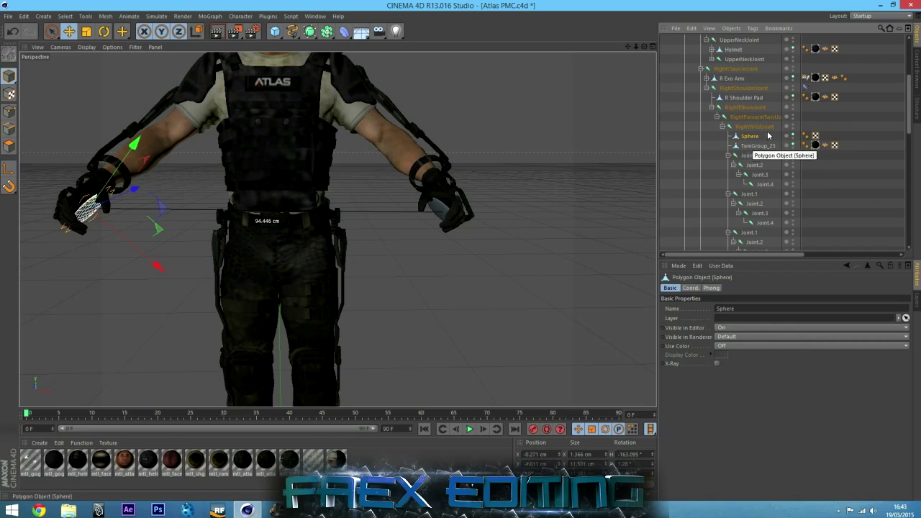
Collapse RightClavicleJoint, parent Sphere.1 to LeftWristJoint, and deselect it.
scroll(699, 59, up, 5)
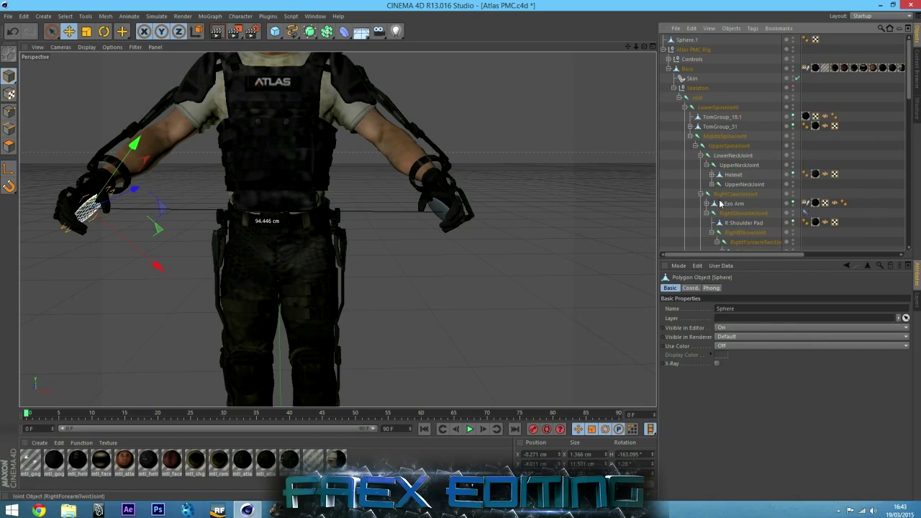
click(700, 193)
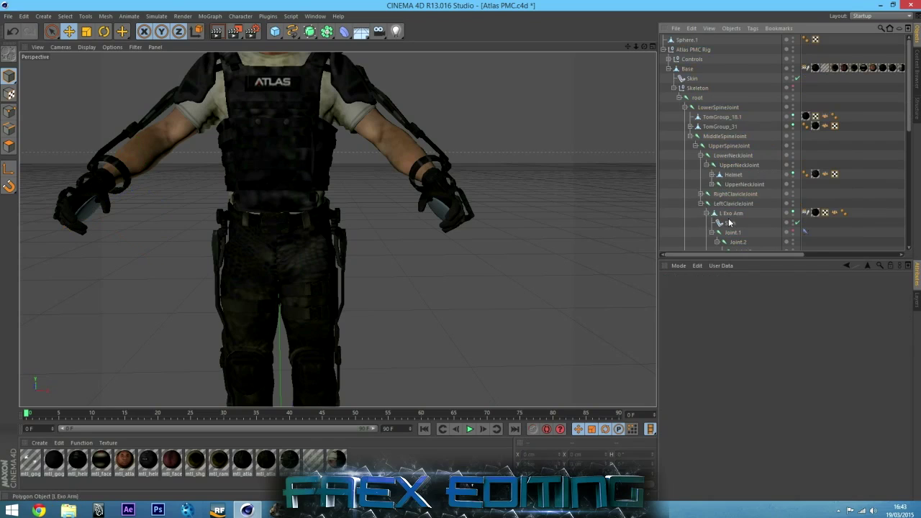
scroll(751, 249, down, 4)
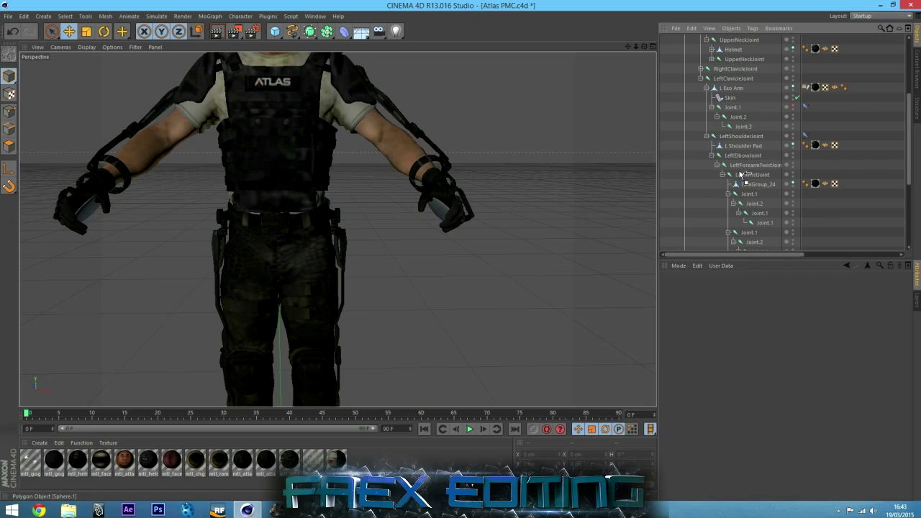
drag(746, 180, 748, 177)
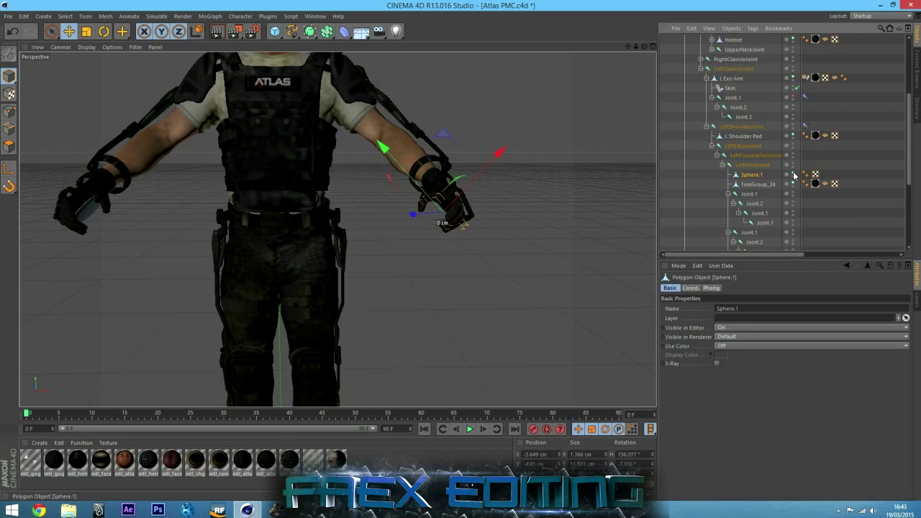
click(425, 230)
scroll(413, 252, down, 5)
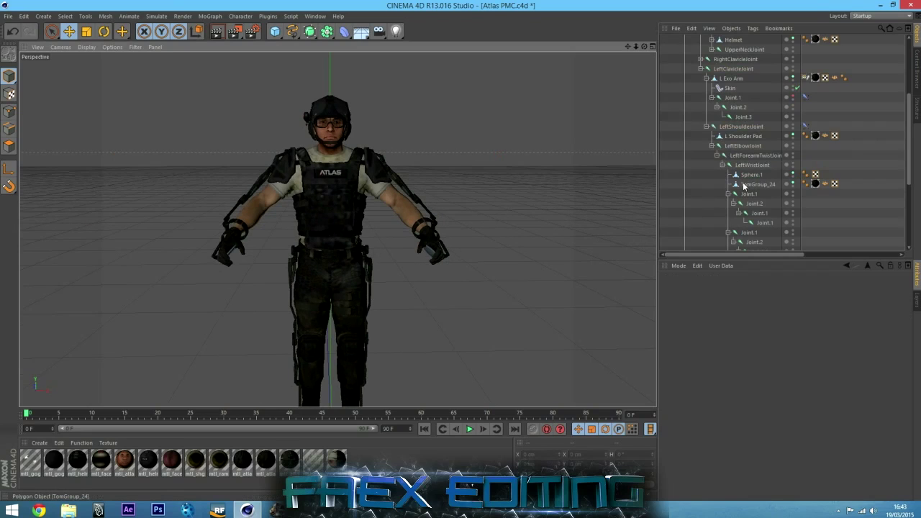
Enable automatic keyframing at frame 0 and bring the LeftWristJoint.Goal and RightWristJoint.Goal controls inward so both hands rest near the waist.
scroll(746, 186, up, 5)
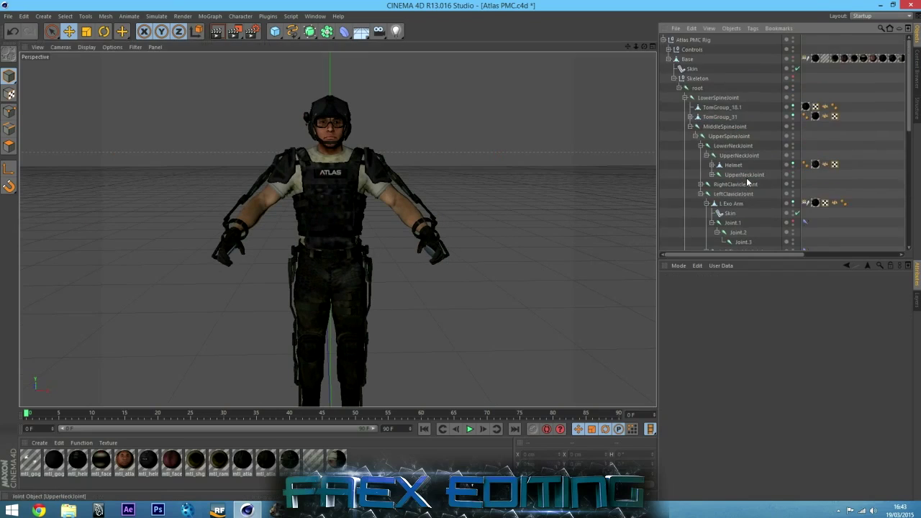
click(669, 50)
click(720, 77)
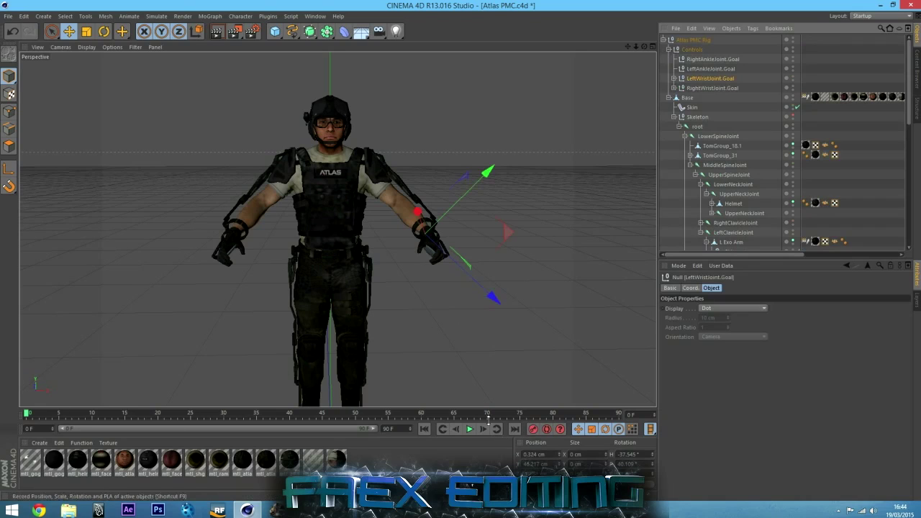
click(547, 429)
drag(542, 353, 491, 361)
click(709, 87)
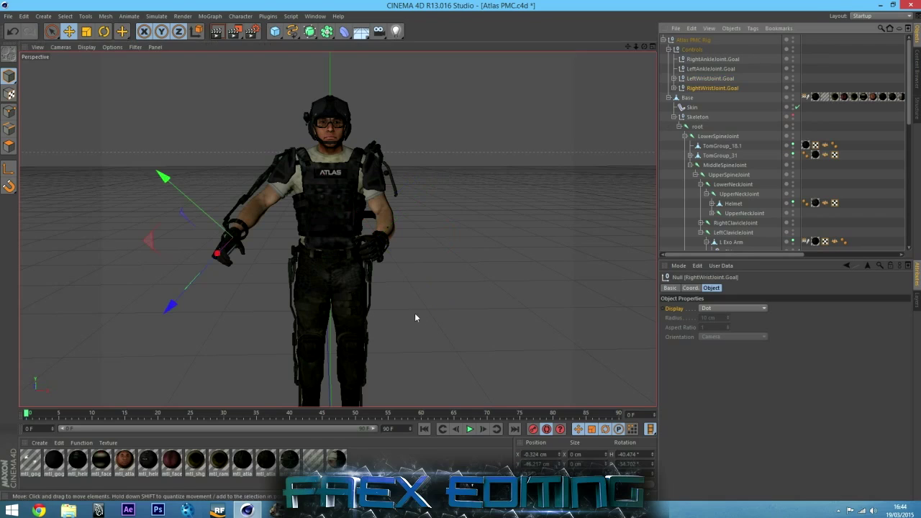
drag(415, 313, 465, 315)
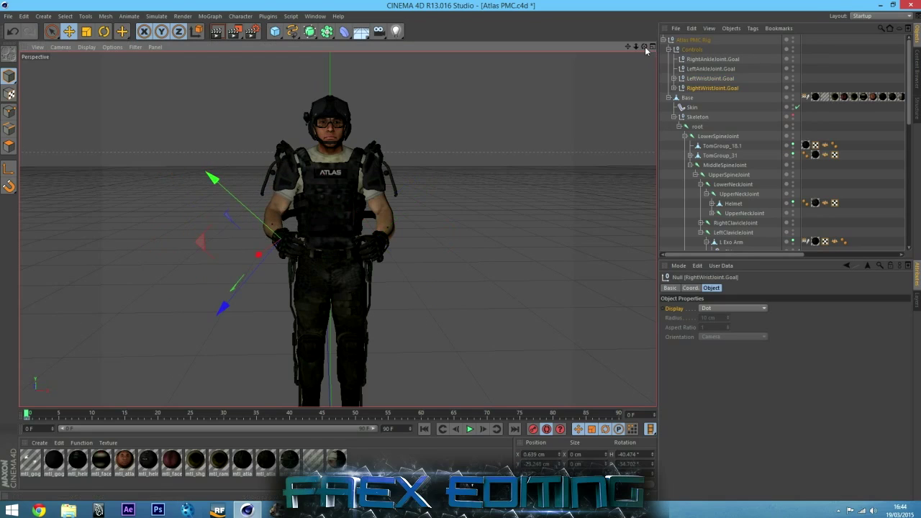
At frame 90, raise RightWristJoint.Goal so the right arm is lifted to about head height.
drag(644, 47, 171, 405)
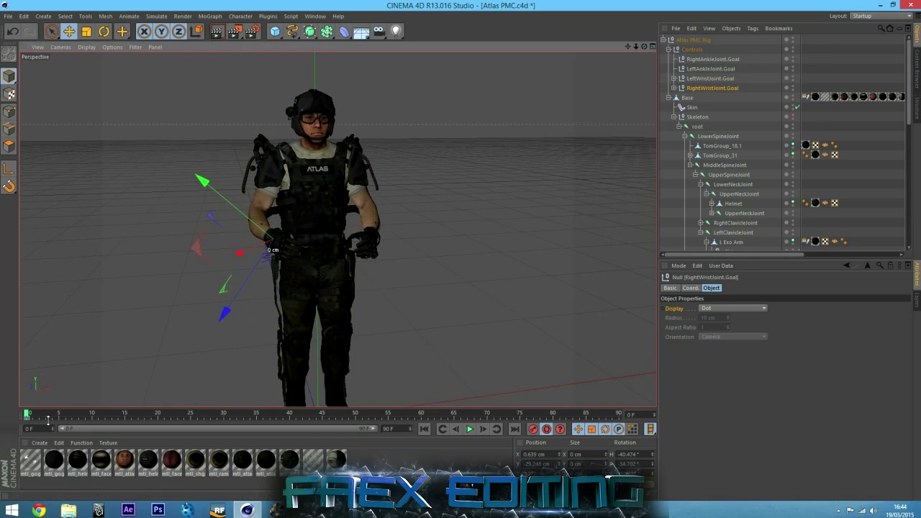
drag(50, 416, 619, 416)
drag(412, 286, 359, 272)
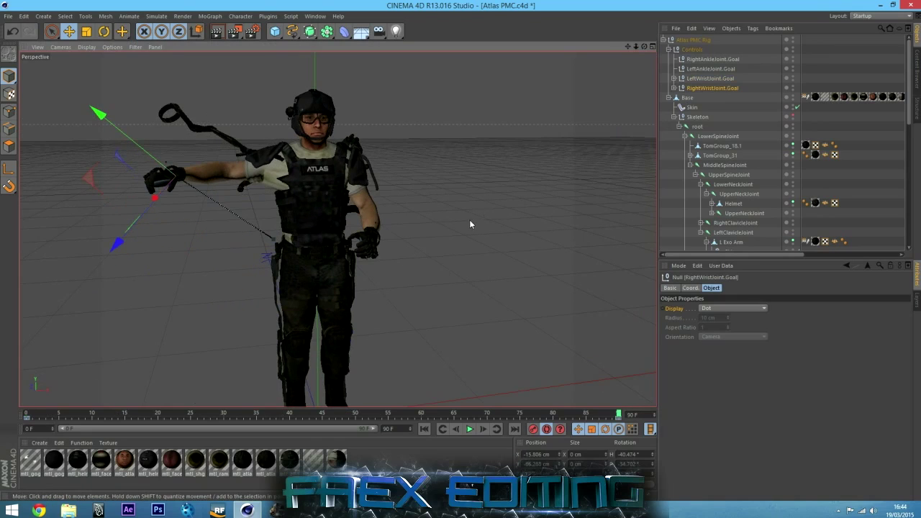
drag(469, 220, 494, 184)
Raise LeftWristJoint.Goal at frame 90 so the left hand matches the lifted right hand.
click(710, 78)
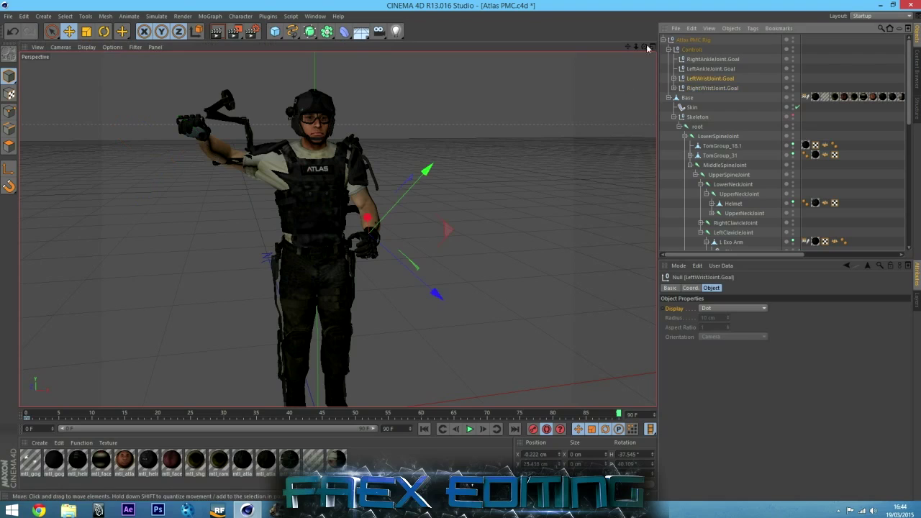
drag(644, 47, 611, 34)
drag(545, 269, 606, 171)
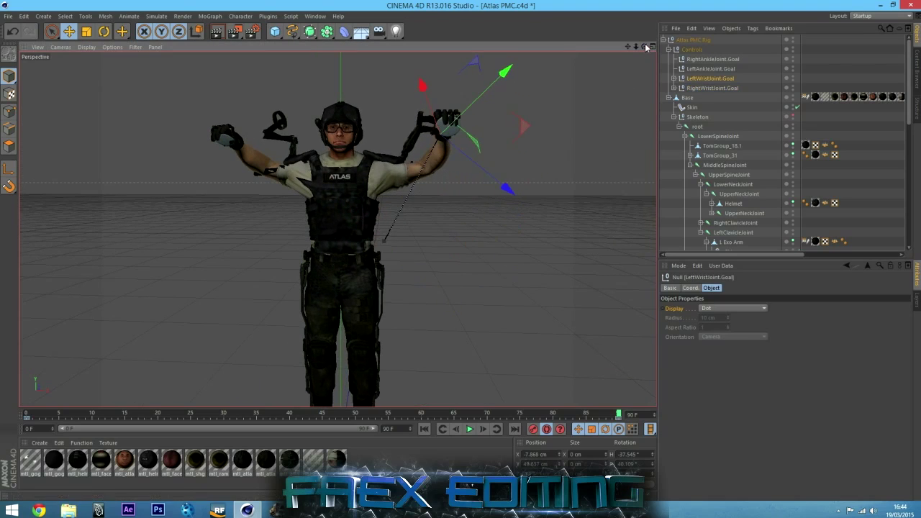
drag(645, 47, 635, 74)
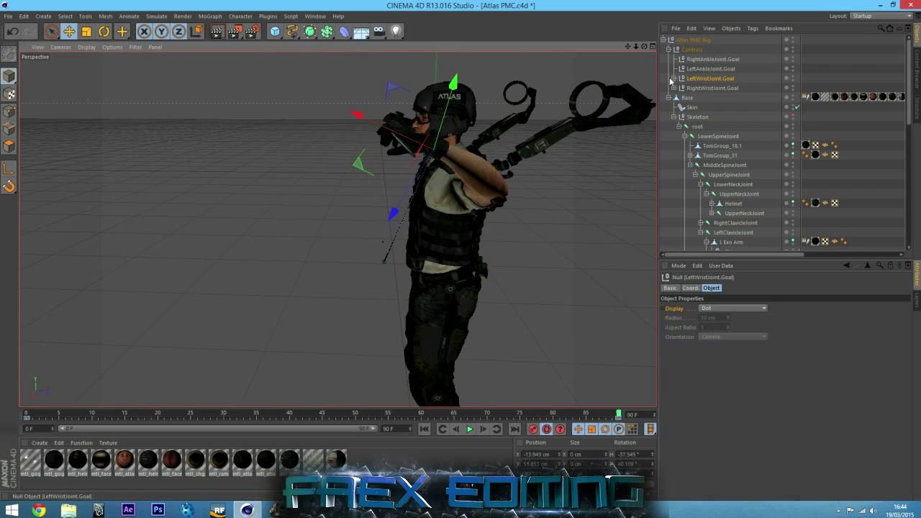
Expand both wrist goals and record a keyframe for the L exo and R exo nulls together at frame 0.
click(674, 79)
drag(616, 416, 26, 416)
click(670, 97)
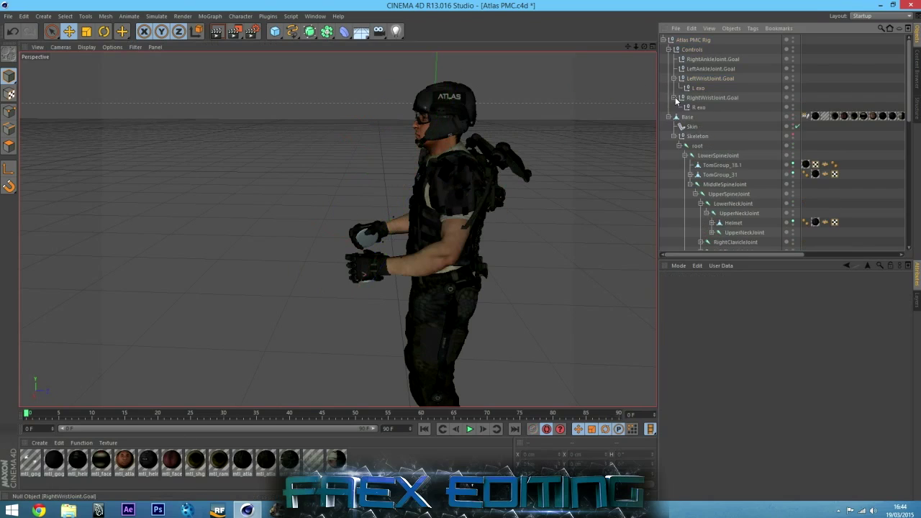
click(698, 107)
ctrl+click(697, 88)
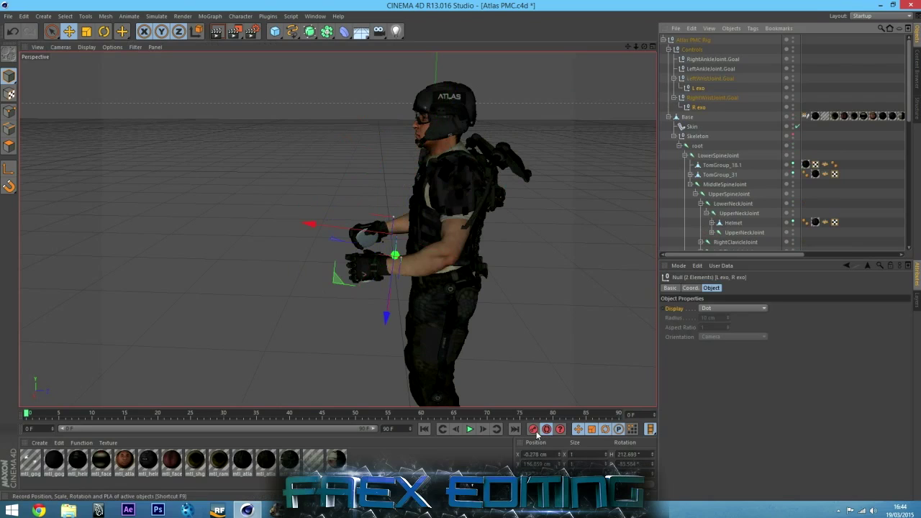
At frame 90, move the L exo null forward and below the left hand to realign the left exo arm, then deselect it.
drag(63, 416, 709, 438)
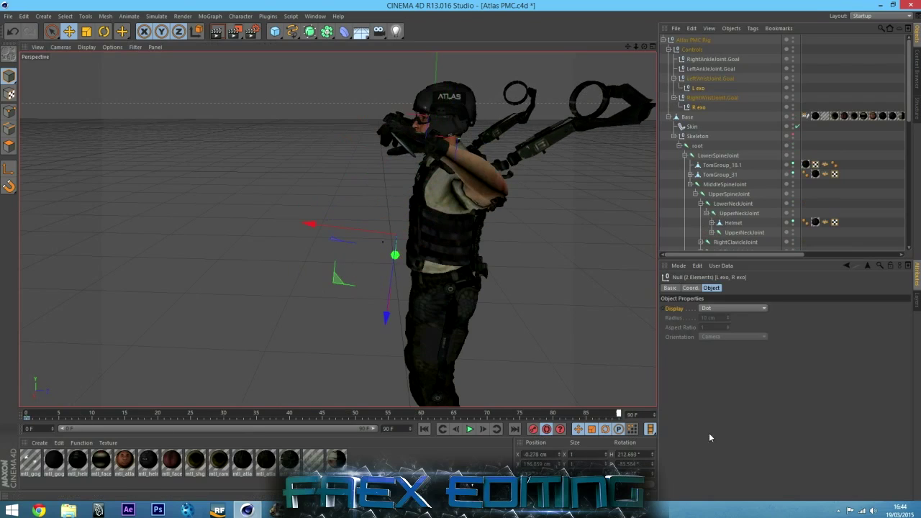
click(694, 89)
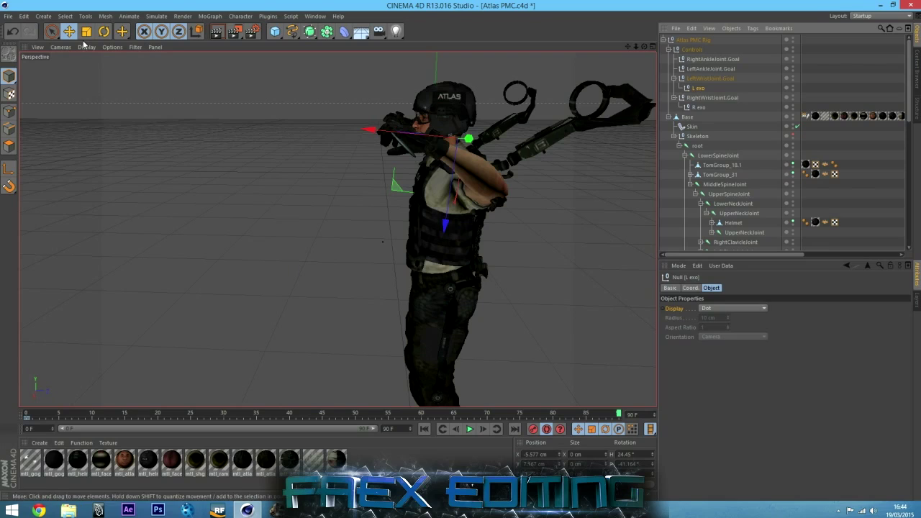
drag(422, 184, 576, 216)
drag(617, 94, 603, 114)
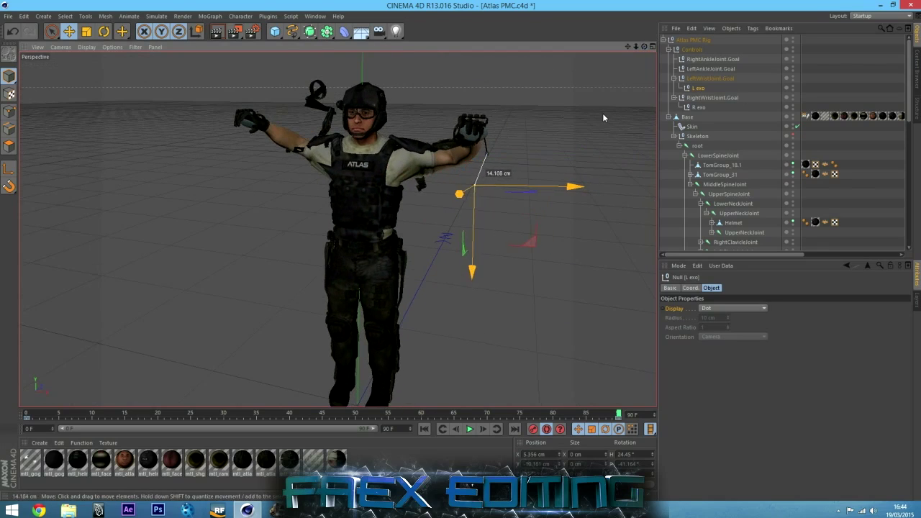
scroll(541, 124, up, 4)
drag(644, 47, 453, 55)
drag(590, 93, 777, 144)
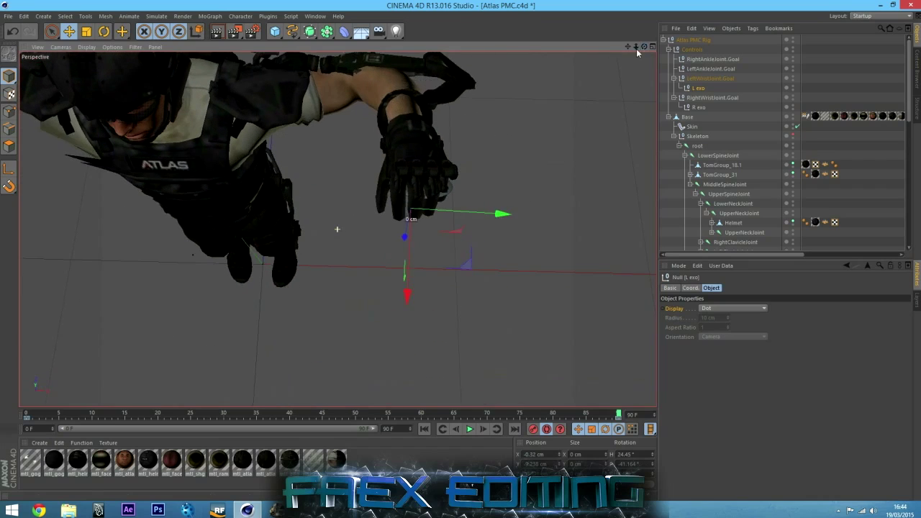
drag(635, 54, 784, 147)
click(623, 59)
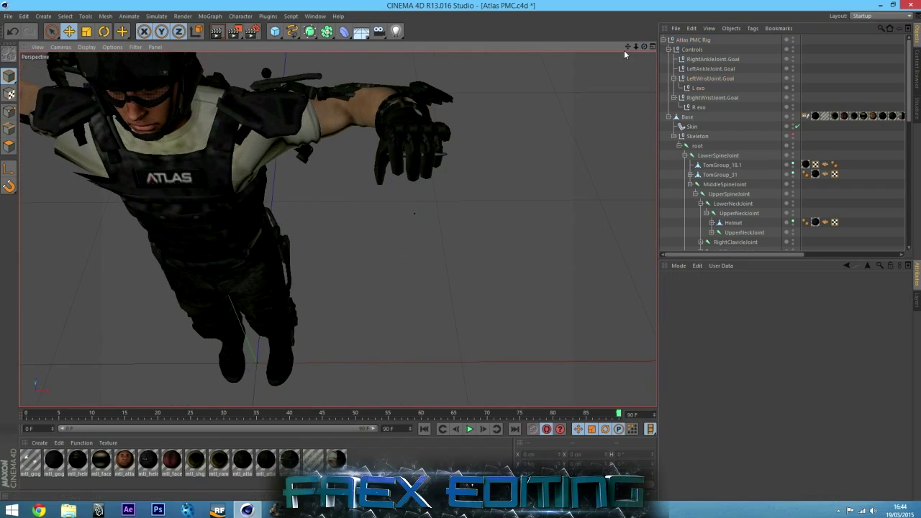
Move the R exo null forward and down below the raised right hand at frame 90.
drag(644, 47, 803, 15)
click(699, 107)
drag(337, 230, 417, 232)
drag(481, 205, 475, 221)
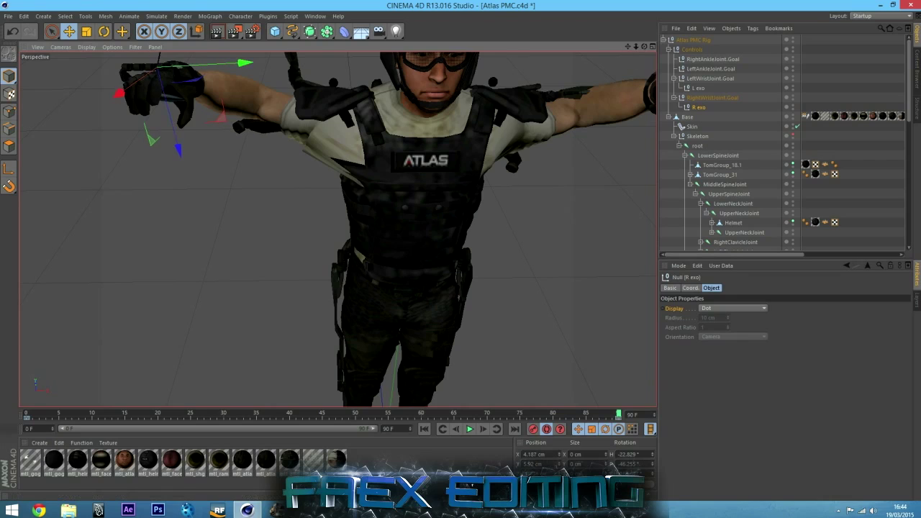
drag(644, 47, 748, 15)
drag(337, 230, 389, 282)
scroll(388, 282, down, 2)
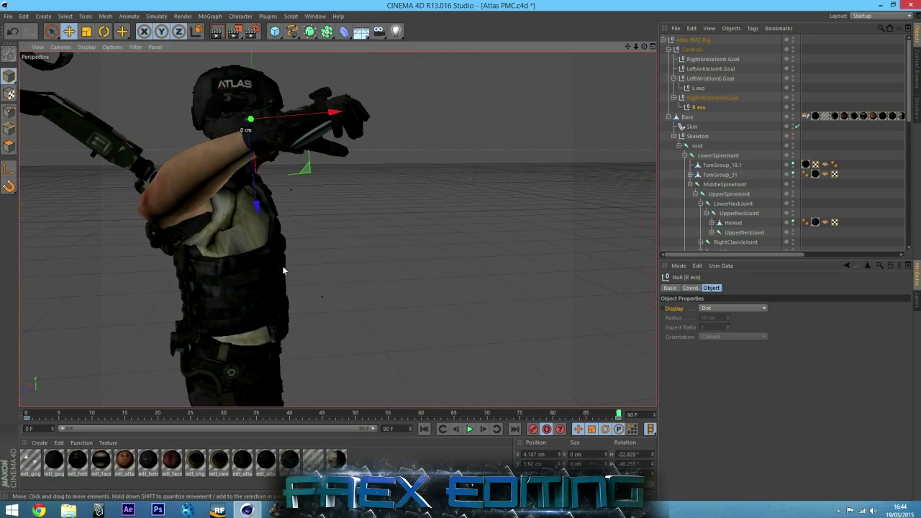
drag(285, 269, 358, 409)
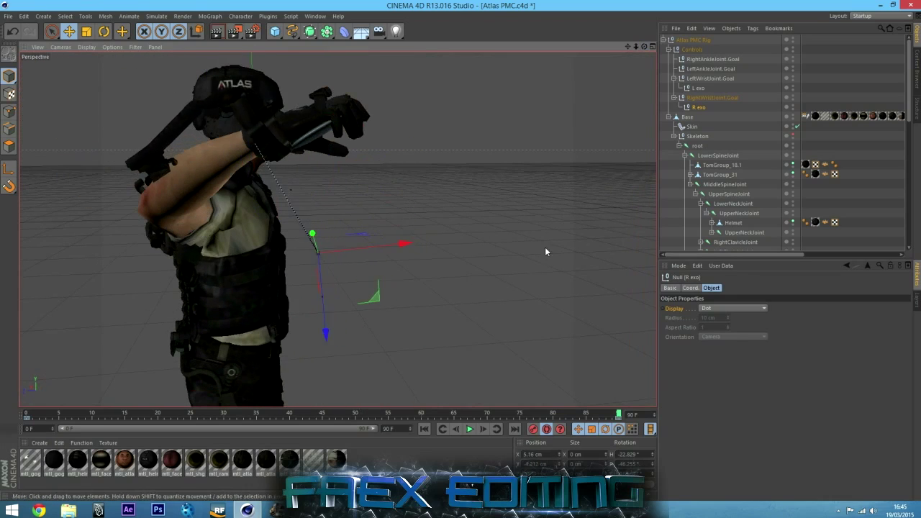
Fine-tune the R exo null's position from several angles so the right exo arm follows the raised arm.
drag(644, 46, 529, 75)
drag(638, 60, 663, 55)
drag(175, 211, 177, 208)
drag(644, 47, 756, 72)
drag(592, 119, 611, 78)
drag(644, 46, 597, 54)
drag(336, 229, 337, 229)
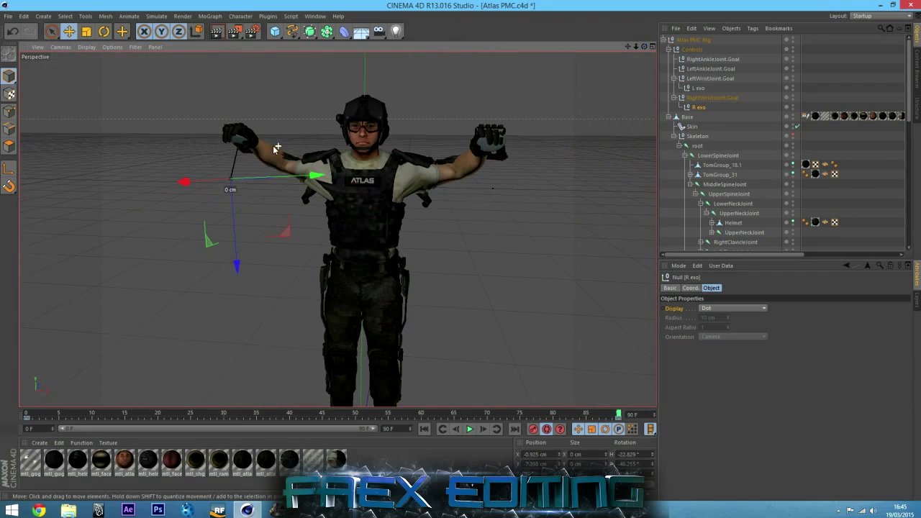
Disable automatic keyframing, preview the arm-raising animation back to frame 46, and clear the selection.
click(546, 429)
scroll(360, 353, up, 2)
scroll(366, 314, down, 1)
drag(507, 416, 330, 414)
click(847, 183)
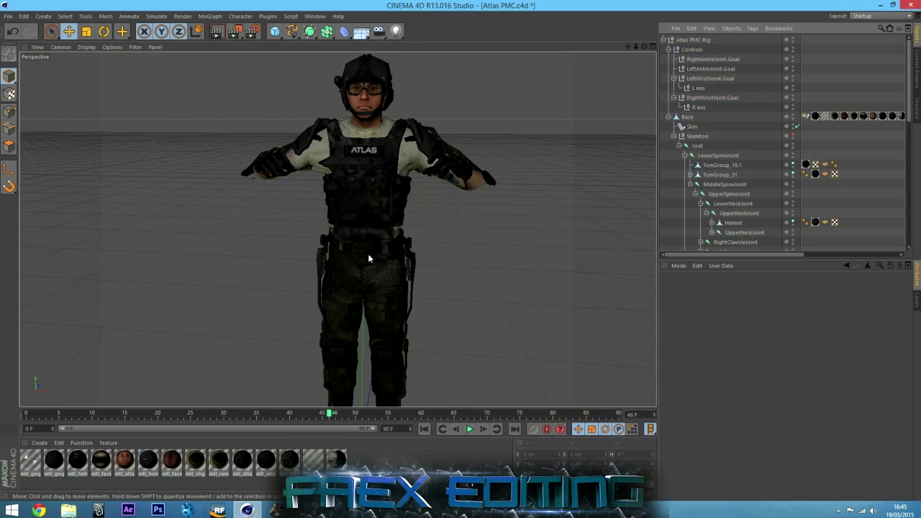
Collapse the Atlas PMC Rig hierarchy and add a TurbulenceFD Container to the scene.
scroll(368, 253, down, 2)
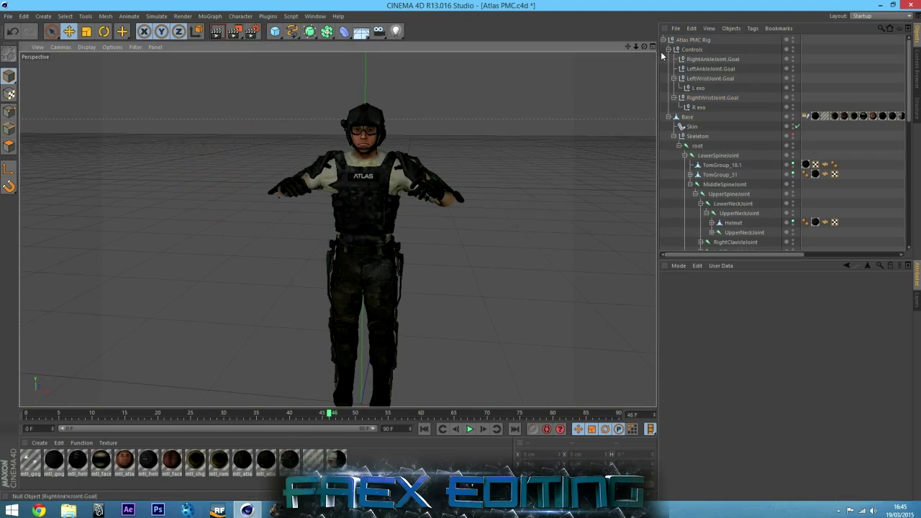
drag(644, 46, 644, 32)
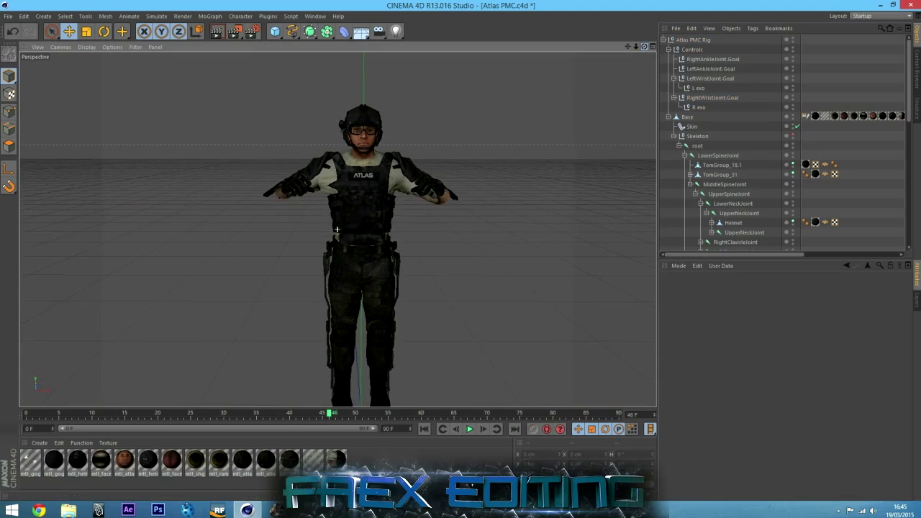
scroll(415, 156, down, 4)
scroll(444, 143, up, 1)
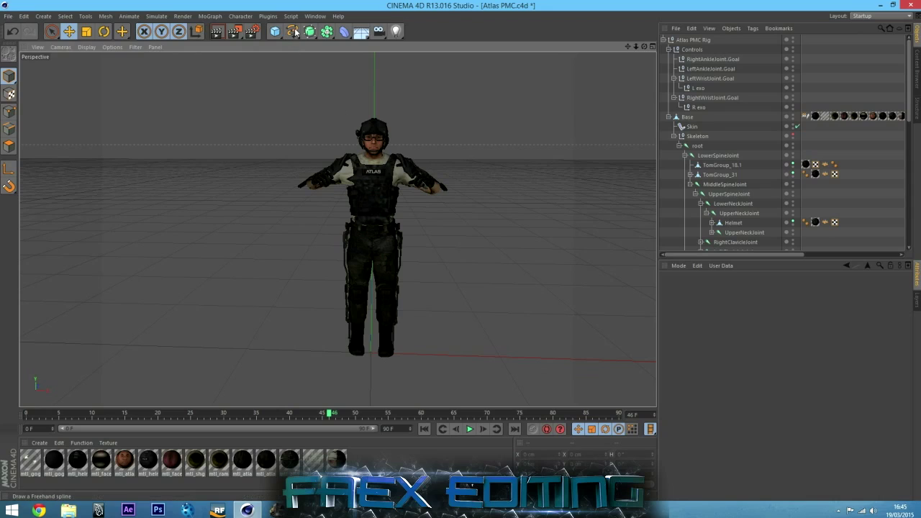
click(663, 39)
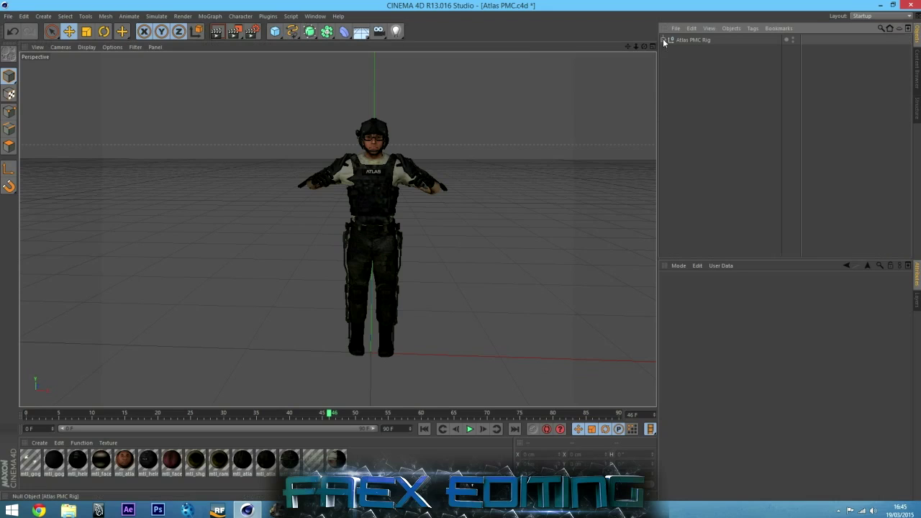
click(267, 15)
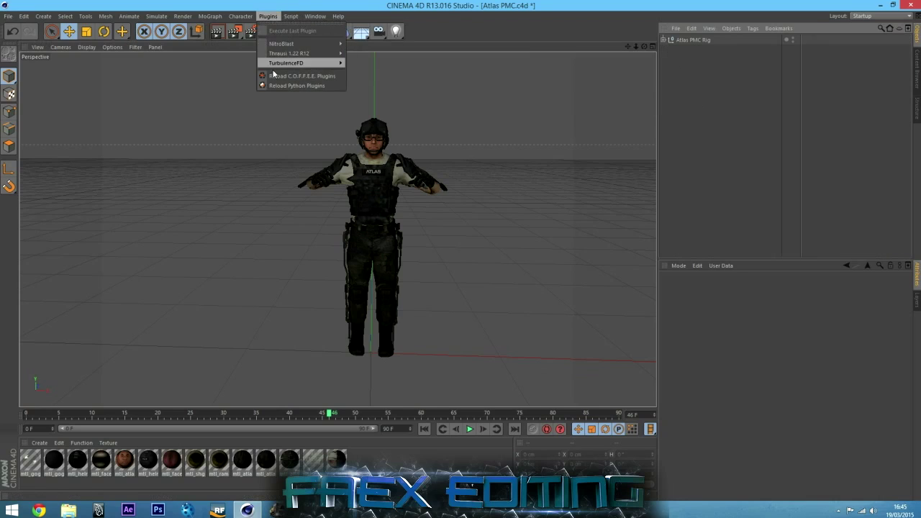
mouse_move(278, 63)
click(365, 67)
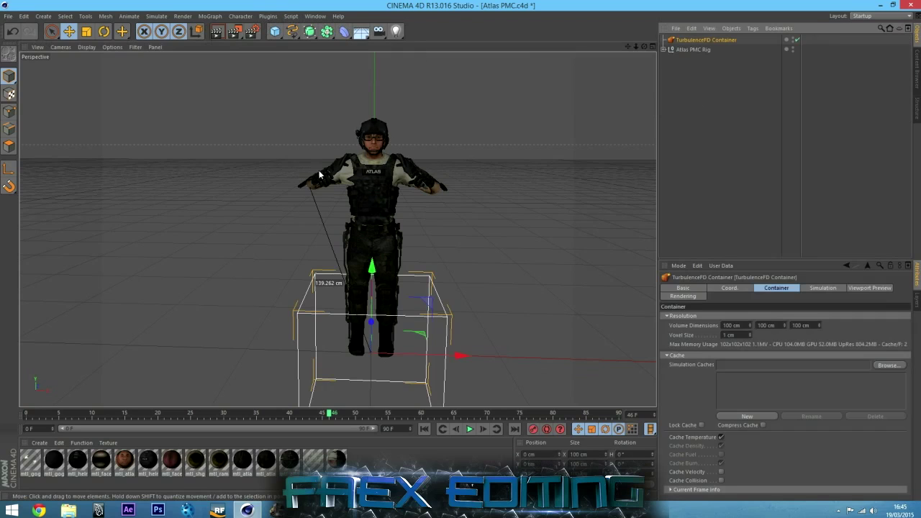
Scale the TurbulenceFD Container uniformly to about 237.7 cm, and widen its X dimension to about 290.7 cm.
key(t)
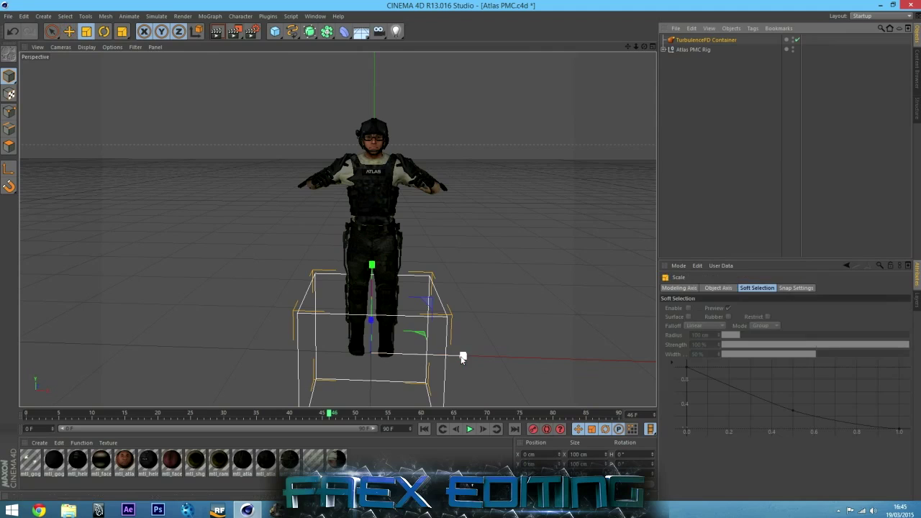
drag(463, 358, 588, 363)
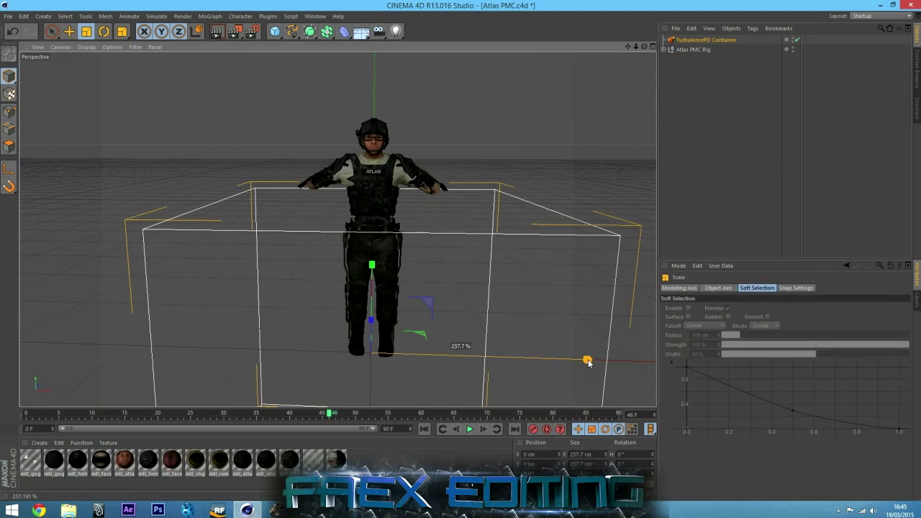
click(69, 31)
click(692, 40)
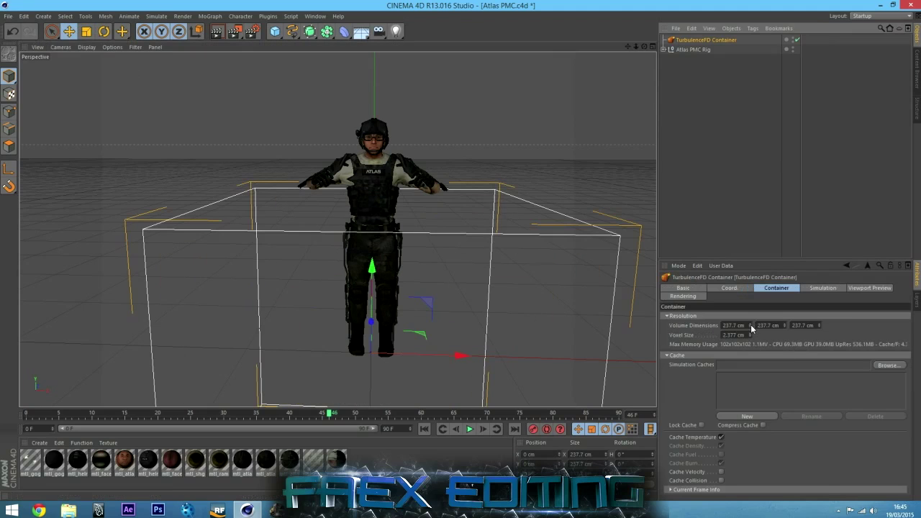
drag(752, 328, 639, 79)
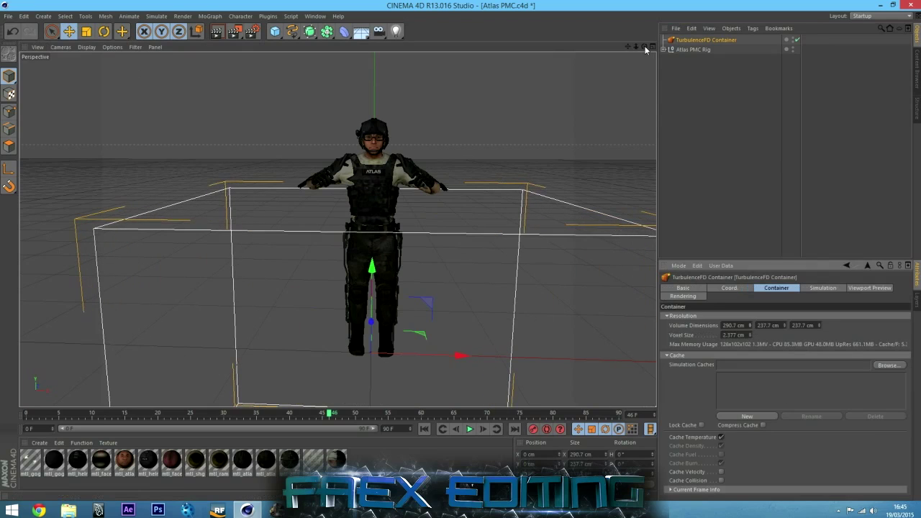
Raise the TurbulenceFD Container vertically until its centre sits near the top of the character's head.
drag(645, 47, 461, 36)
drag(335, 309, 335, 31)
click(709, 39)
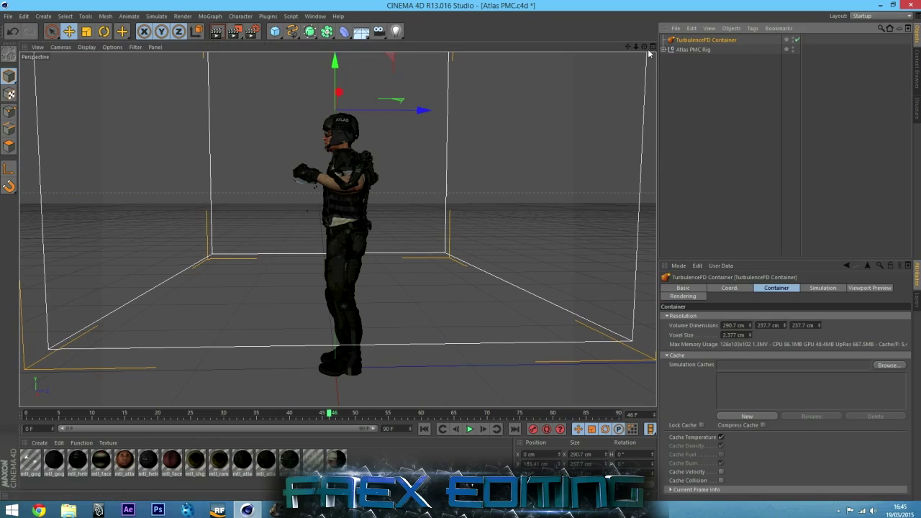
drag(645, 47, 835, 50)
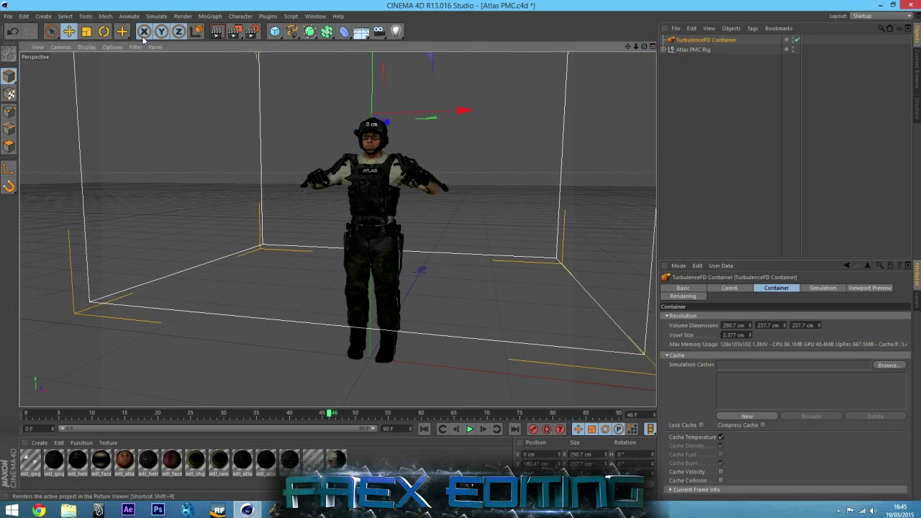
Scale the container down uniformly to about 211 × 172 × 172 cm, lower it to about 160 cm in Y, and deselect it.
key(t)
drag(547, 238, 487, 288)
key(e)
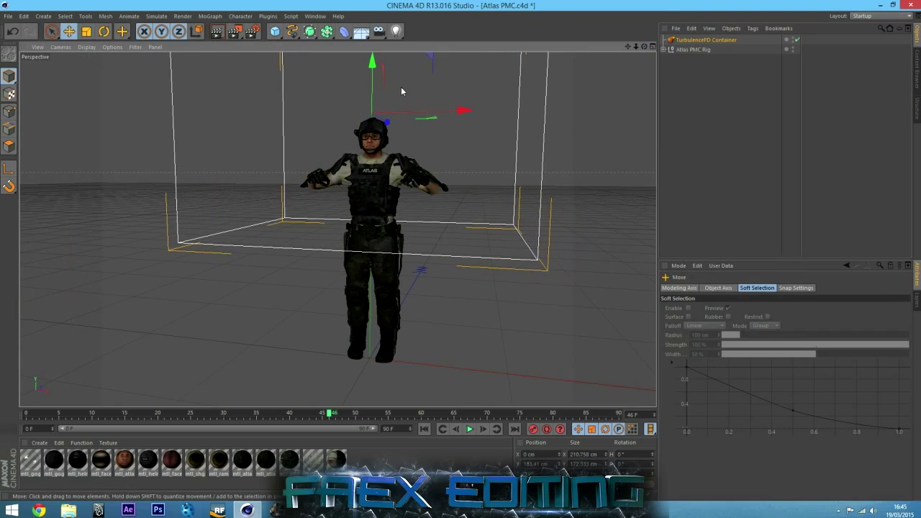
drag(375, 86, 377, 114)
click(672, 60)
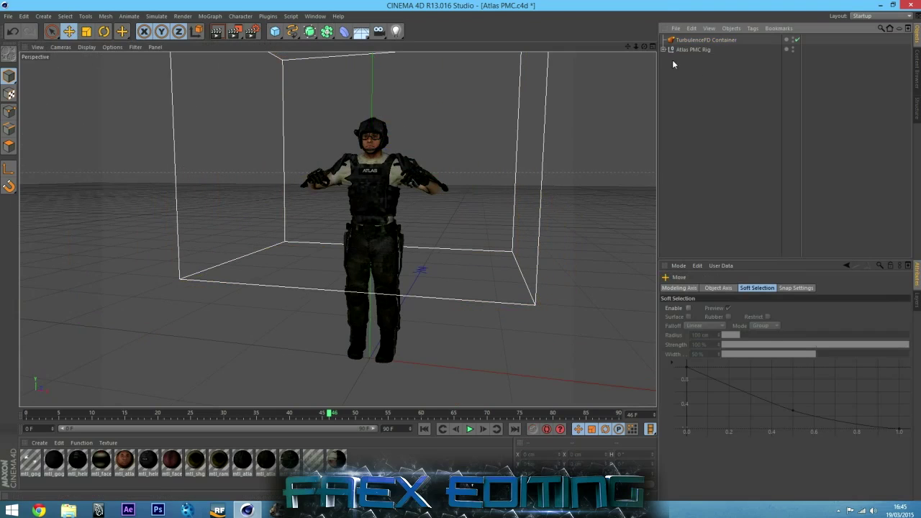
Add a TurbulenceFD Emitter tag to Sphere.1 under the rig's left wrist joint.
click(663, 49)
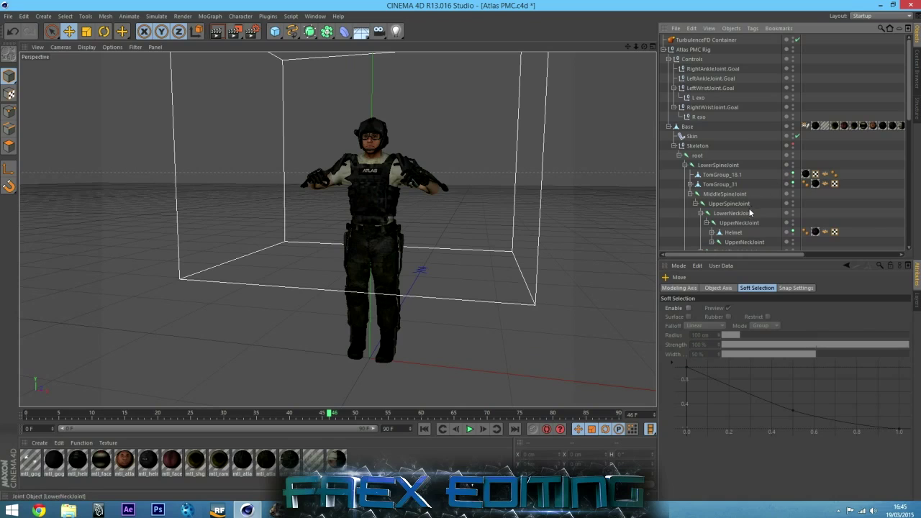
scroll(750, 213, down, 4)
scroll(748, 195, down, 2)
click(723, 184)
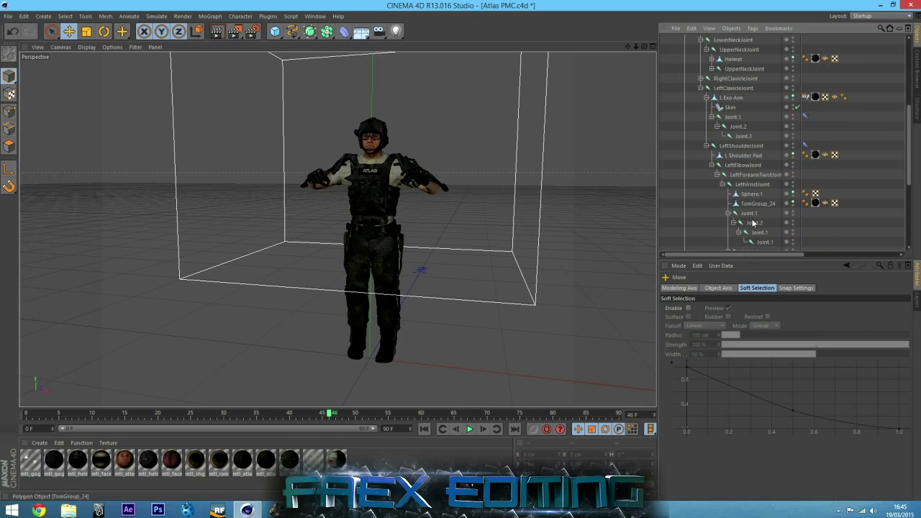
click(752, 196)
right_click(752, 195)
mouse_move(792, 254)
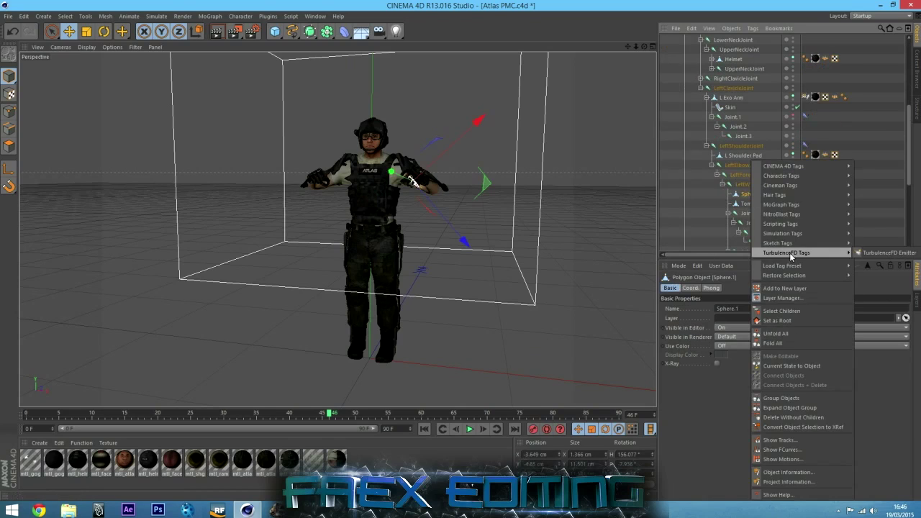
click(885, 254)
Set the temperature value and density value of Sphere.1's TurbulenceFD Emitter to 1.
click(753, 426)
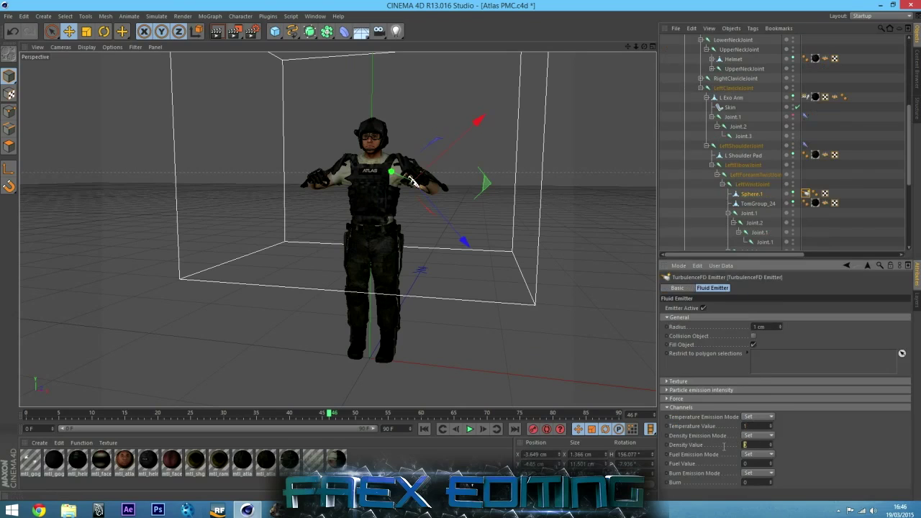
click(858, 218)
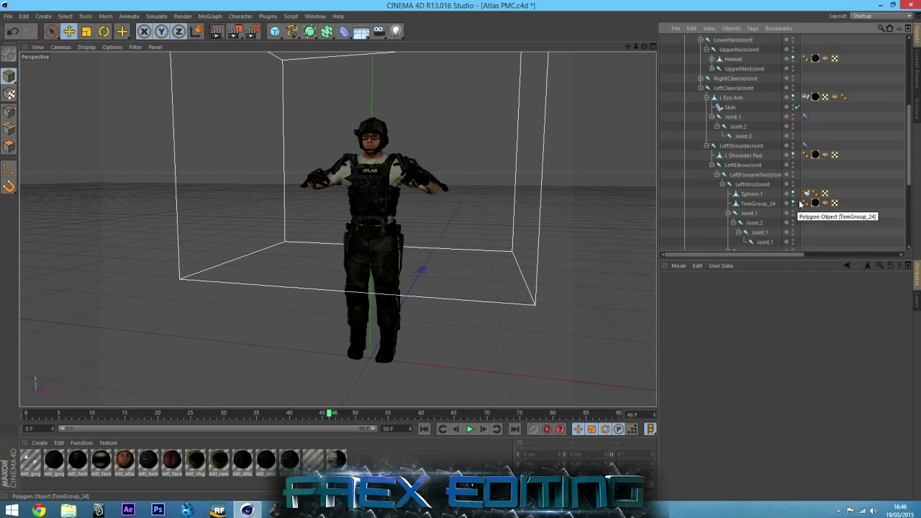
click(805, 195)
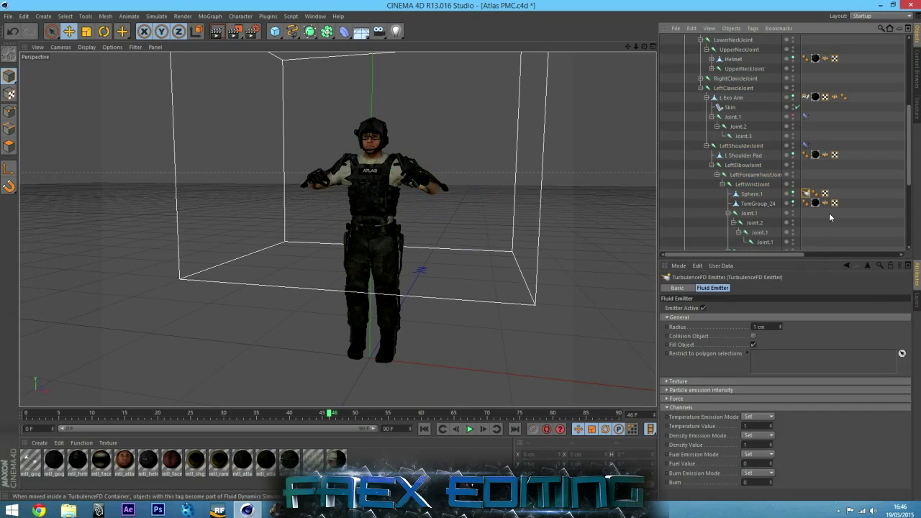
click(839, 229)
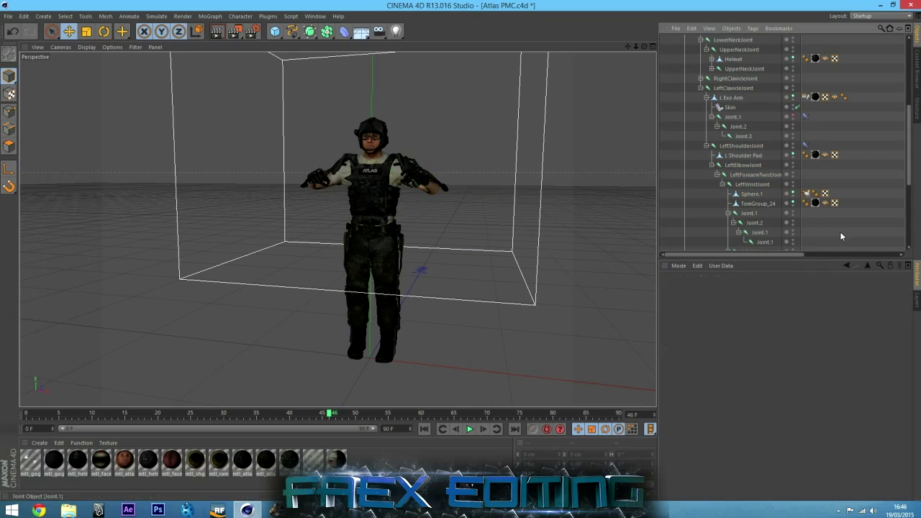
Add a TurbulenceFD Emitter tag to the Sphere under the right wrist joint, with temperature and density values of 1.
click(700, 78)
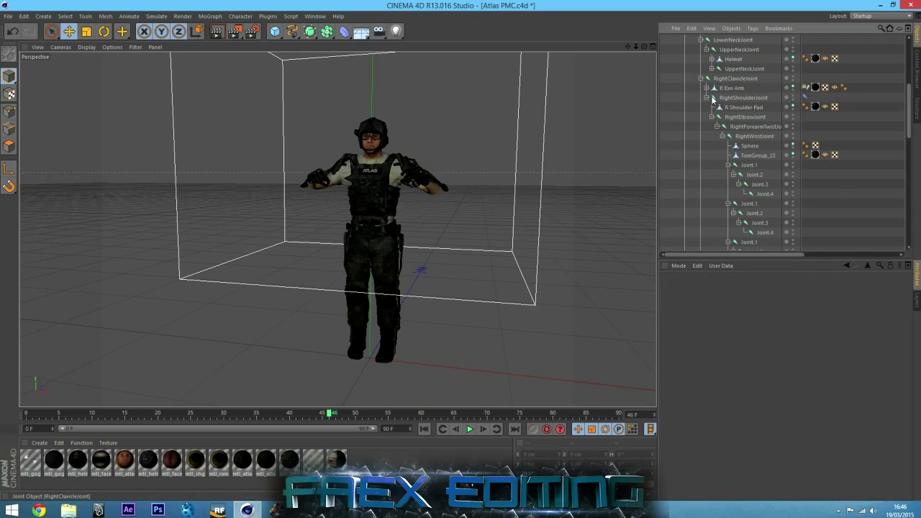
click(746, 147)
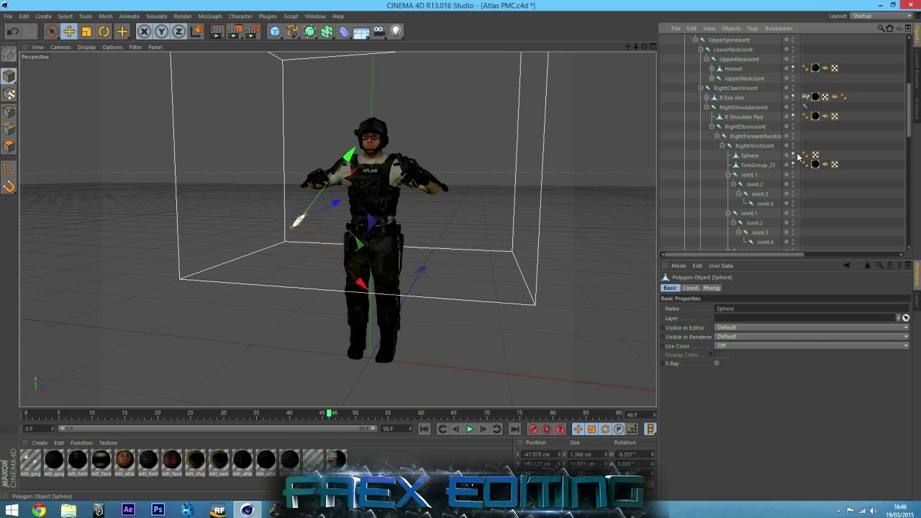
right_click(755, 148)
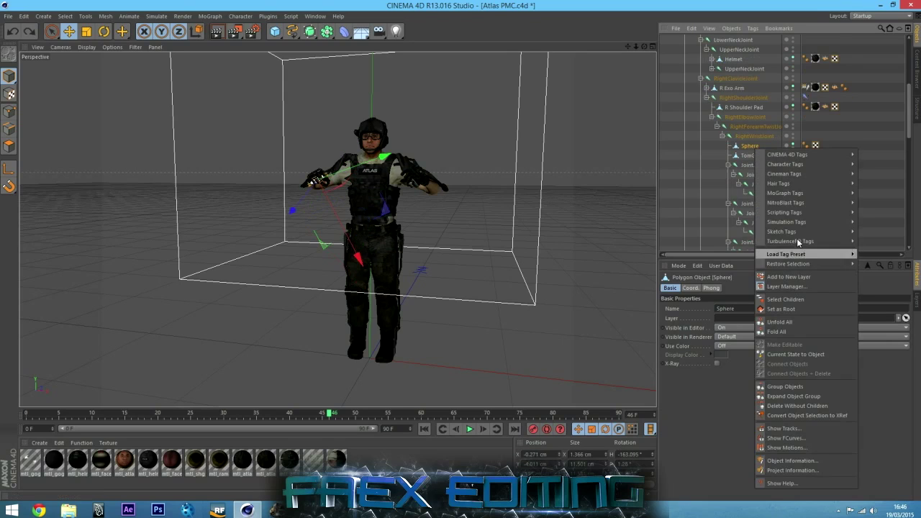
mouse_move(810, 241)
click(745, 242)
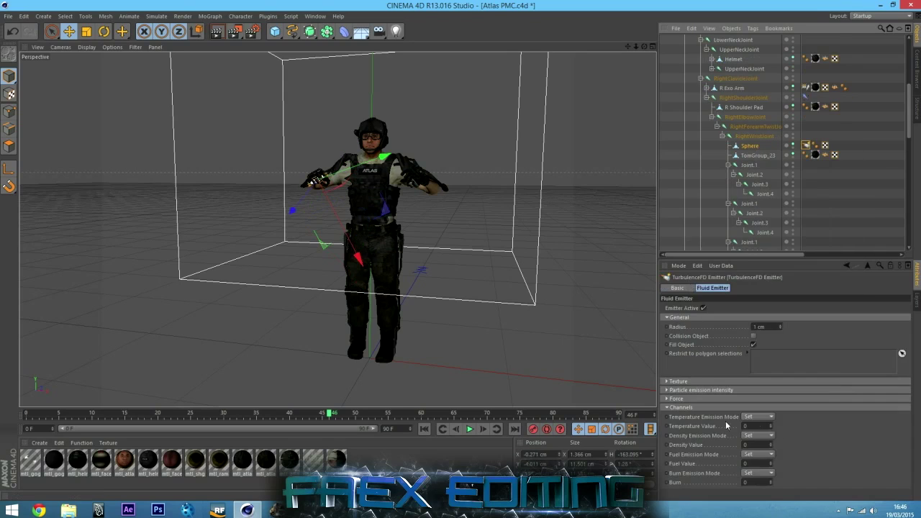
click(746, 426)
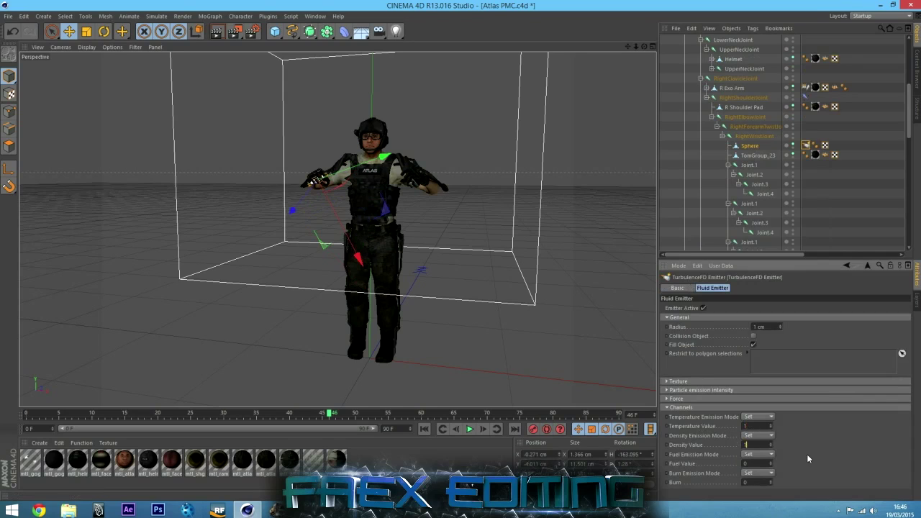
click(828, 203)
Add a TurbulenceFD Emitter tag to the top-level Atlas PMC Rig null and collapse the rig's hierarchy.
scroll(757, 164, up, 6)
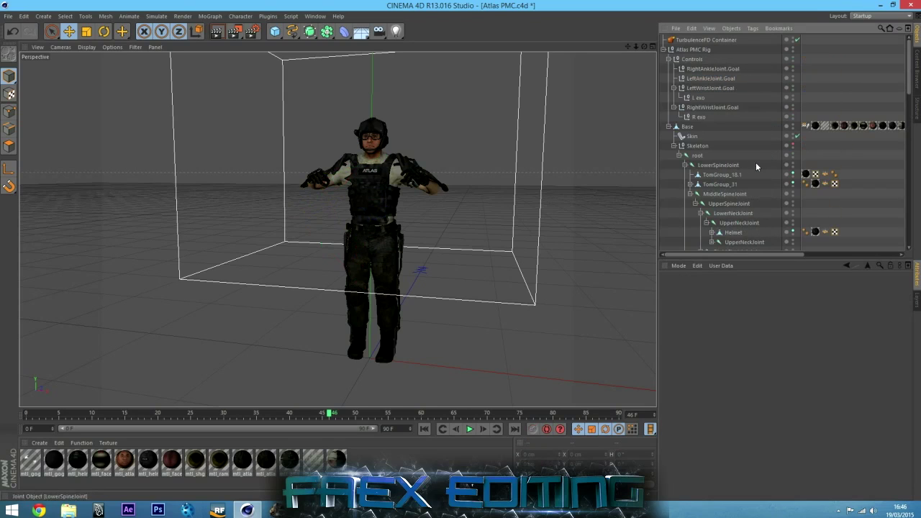
click(698, 157)
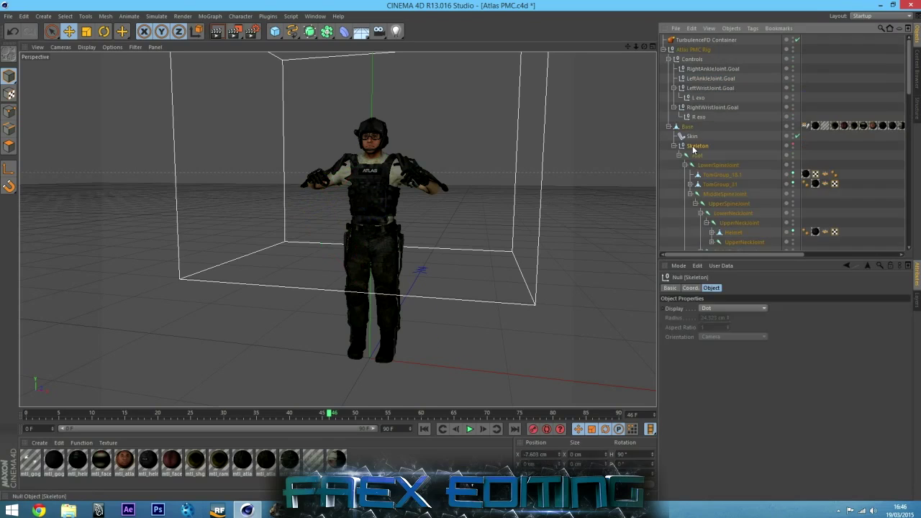
click(685, 50)
right_click(684, 52)
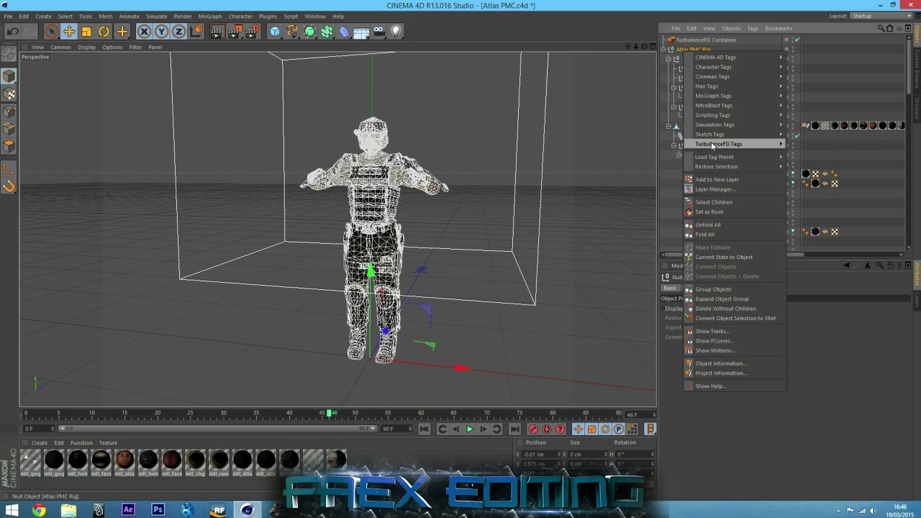
mouse_move(714, 144)
click(820, 144)
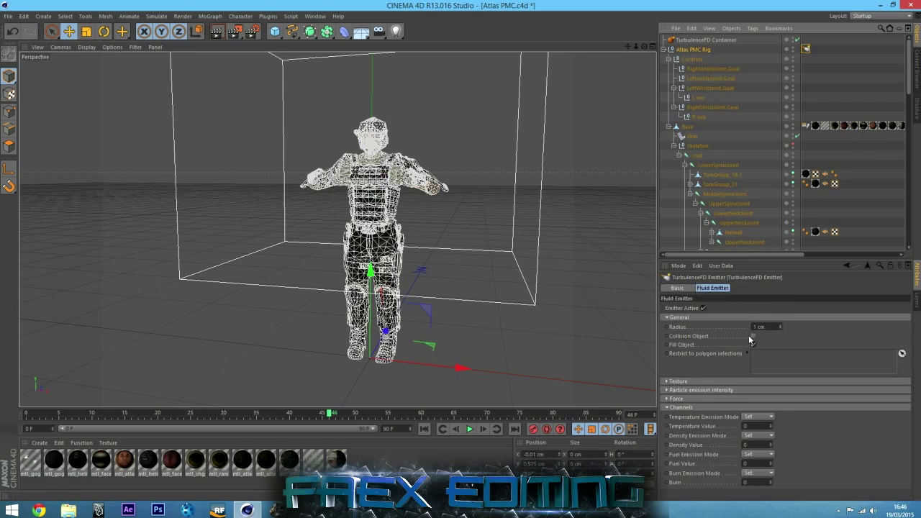
click(858, 62)
click(663, 48)
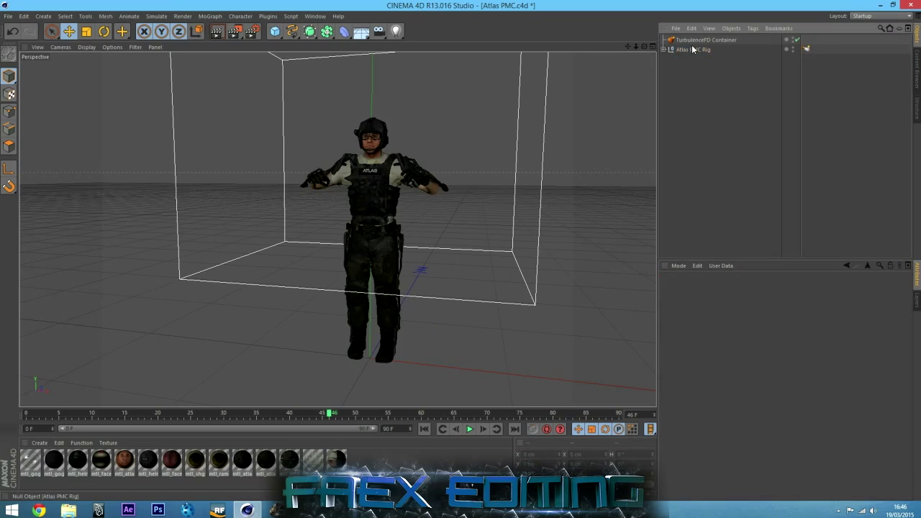
Set the TurbulenceFD Container's voxel size to 5 cm and enable velocity caching.
click(705, 40)
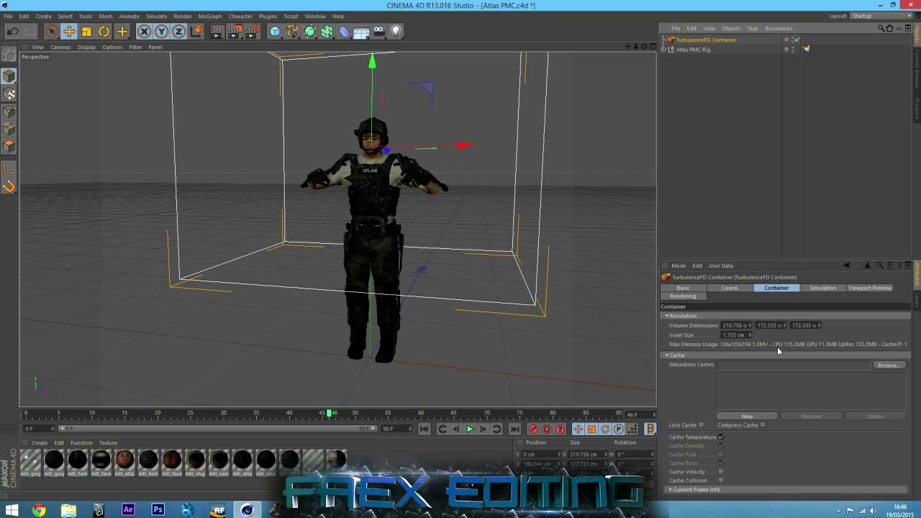
click(734, 336)
key(Return)
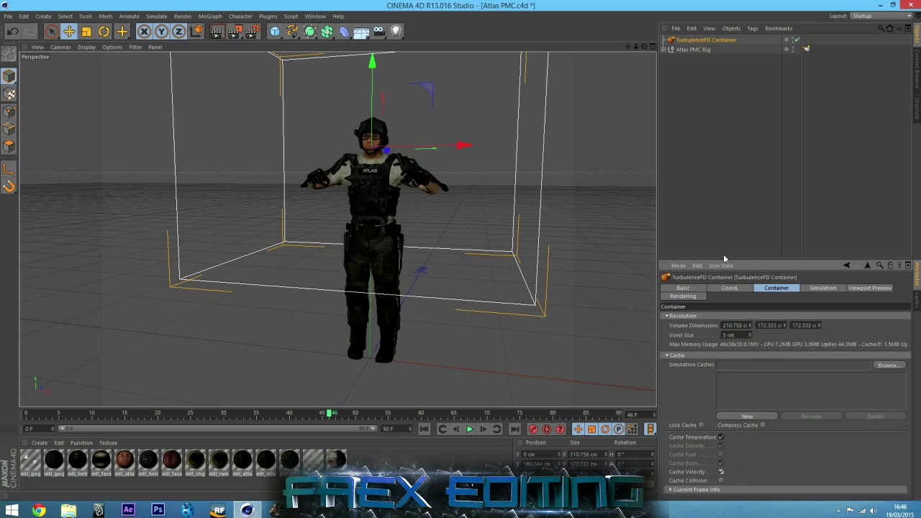
Set the temperature buoyancy to 800 cm in the TurbulenceFD Container's simulation settings.
click(815, 290)
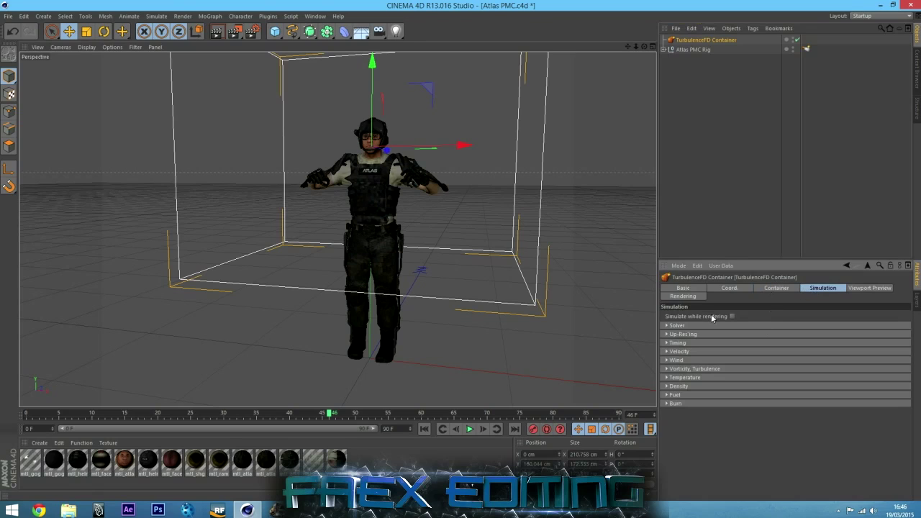
click(667, 360)
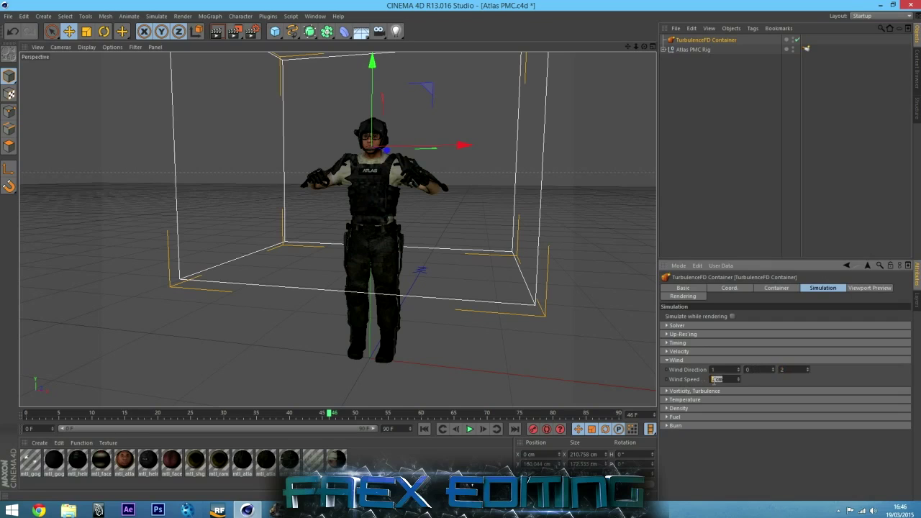
click(667, 361)
click(668, 369)
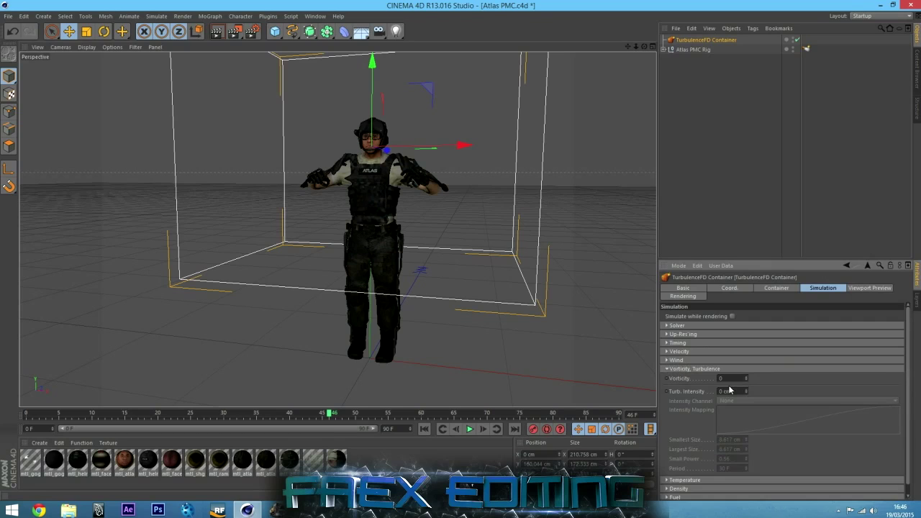
click(667, 369)
click(667, 378)
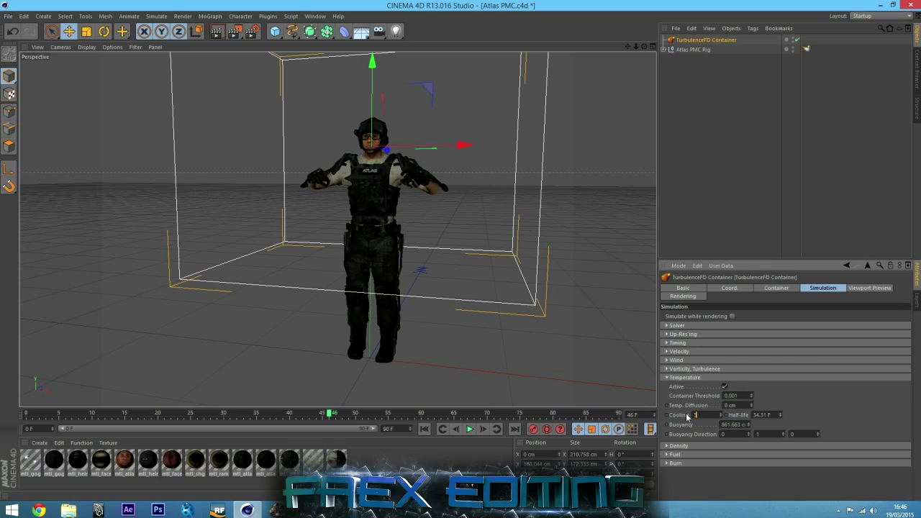
click(743, 425)
text(800cm)
key(Return)
Activate the density channel in the container's simulation settings and set its container threshold to 30.
click(667, 378)
click(668, 387)
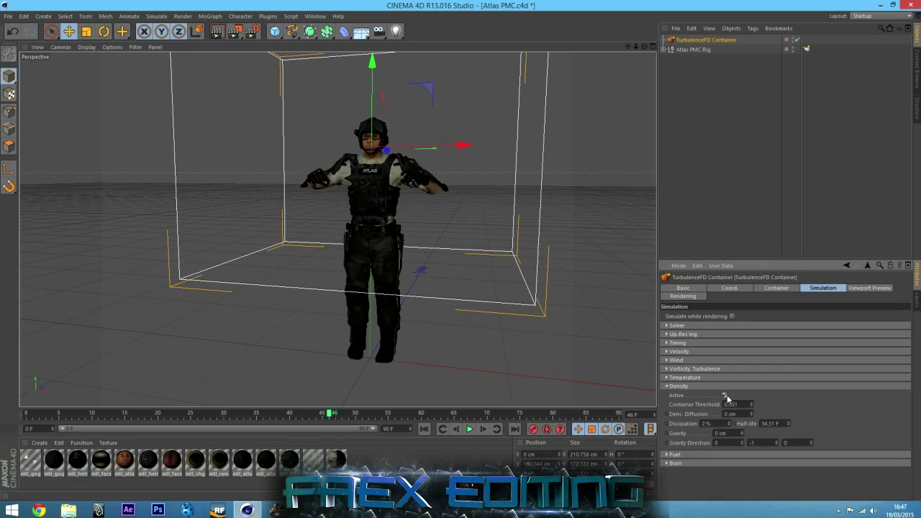
click(748, 405)
text(30)
key(Return)
Set the container's fire shader color to a low temperature of 500 and a high temperature of 2000.
click(861, 289)
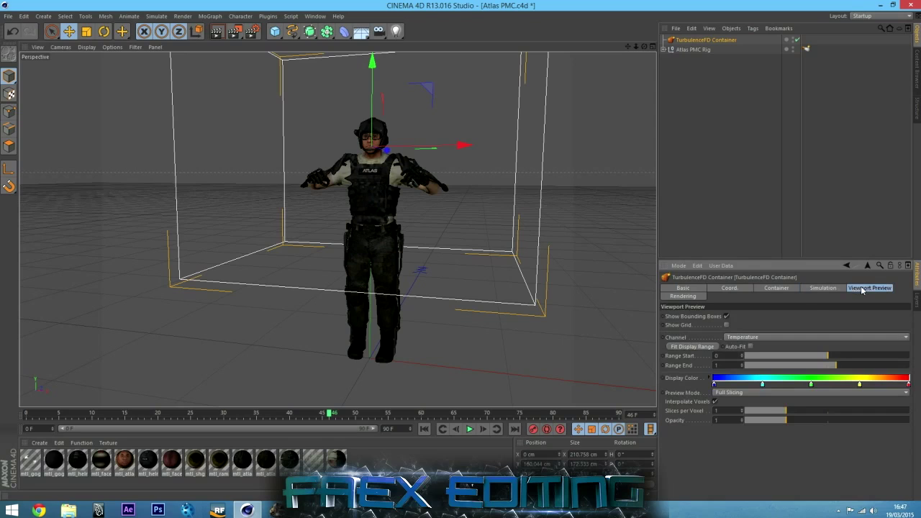
click(687, 296)
click(666, 333)
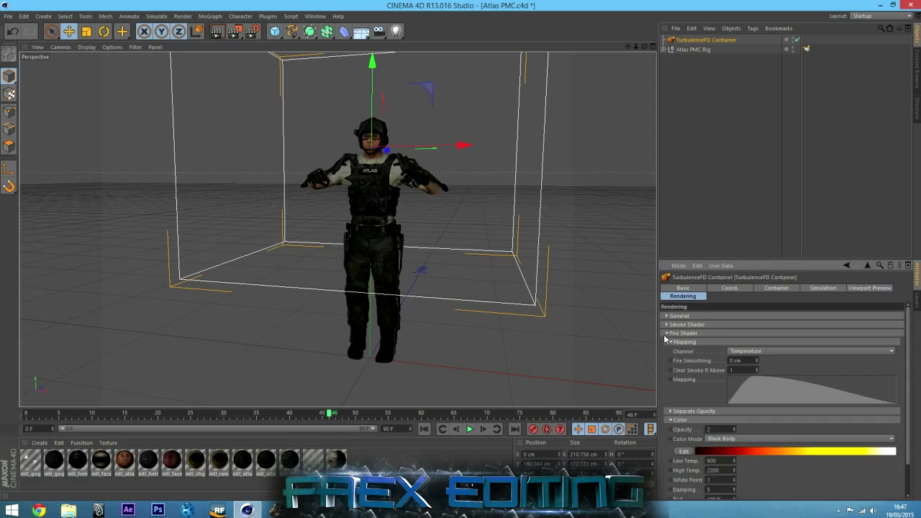
scroll(792, 425, down, 2)
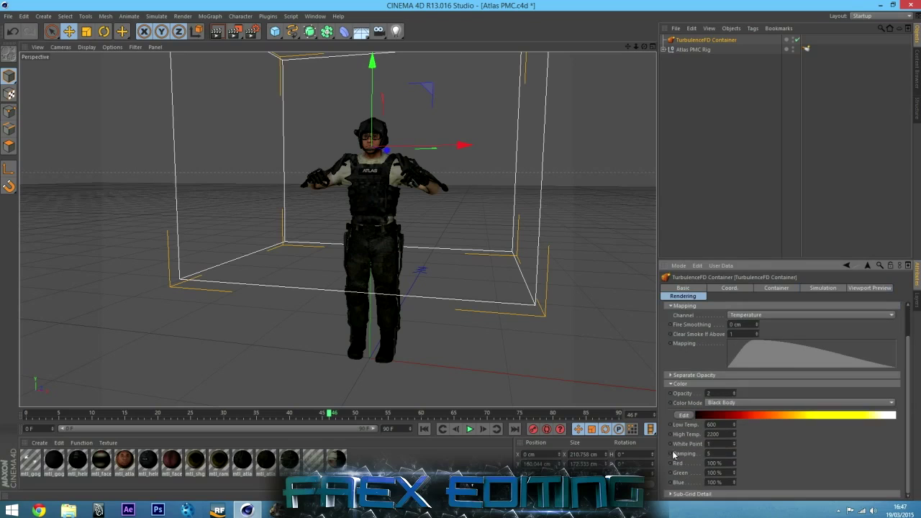
double_click(723, 424)
text(5)
text(20)
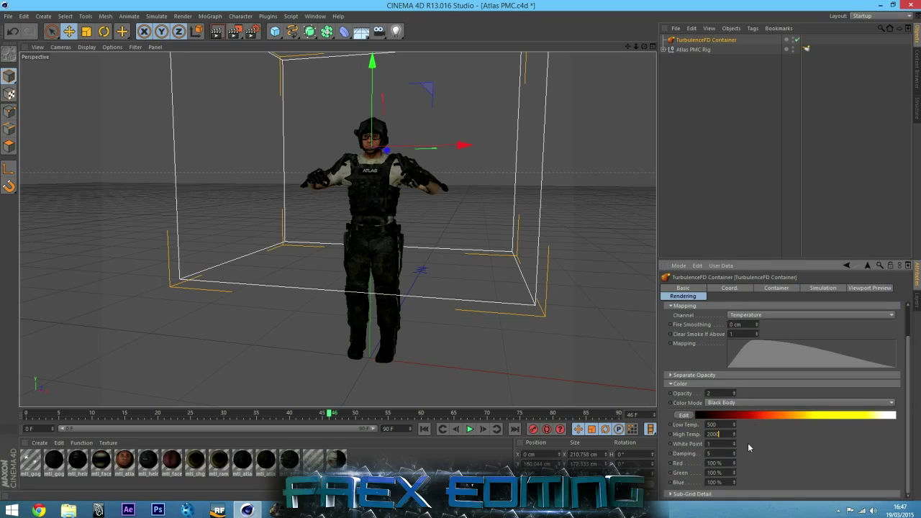
key(Return)
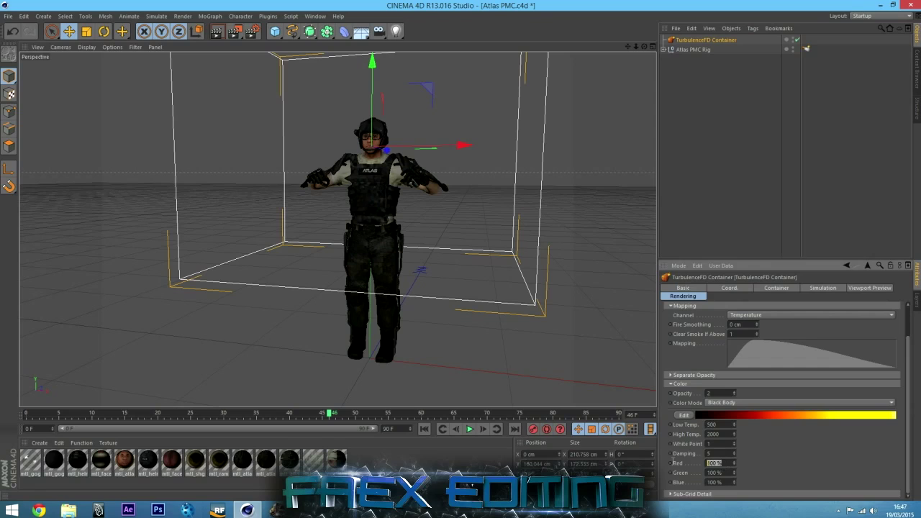
Set the fire shader's red component to 80 % and its green component to 60 %, and collapse the shader settings.
text(80)
double_click(726, 472)
text(90)
key(Return)
double_click(722, 472)
text(60)
key(Return)
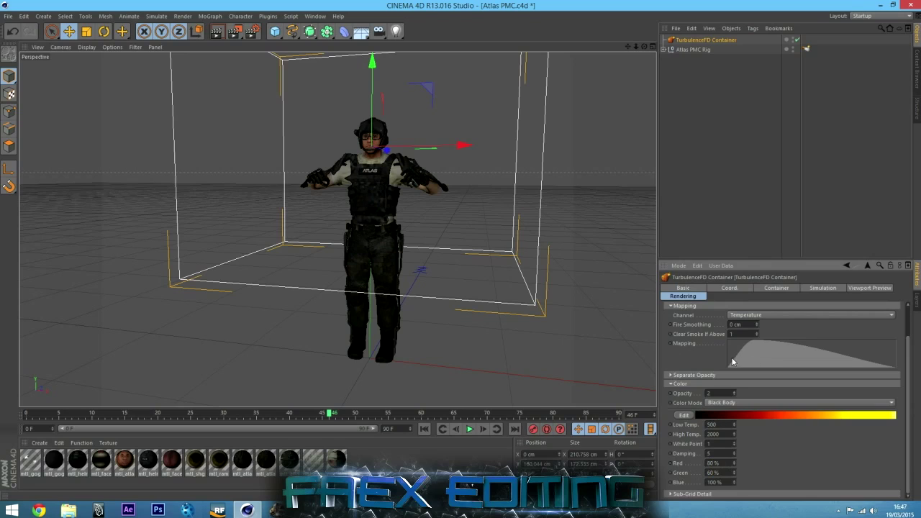
scroll(913, 389, up, 2)
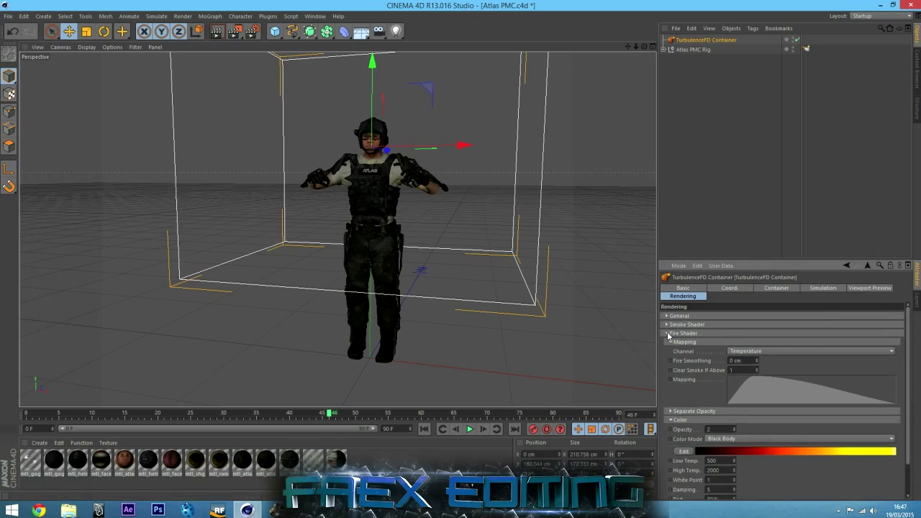
click(667, 334)
click(667, 325)
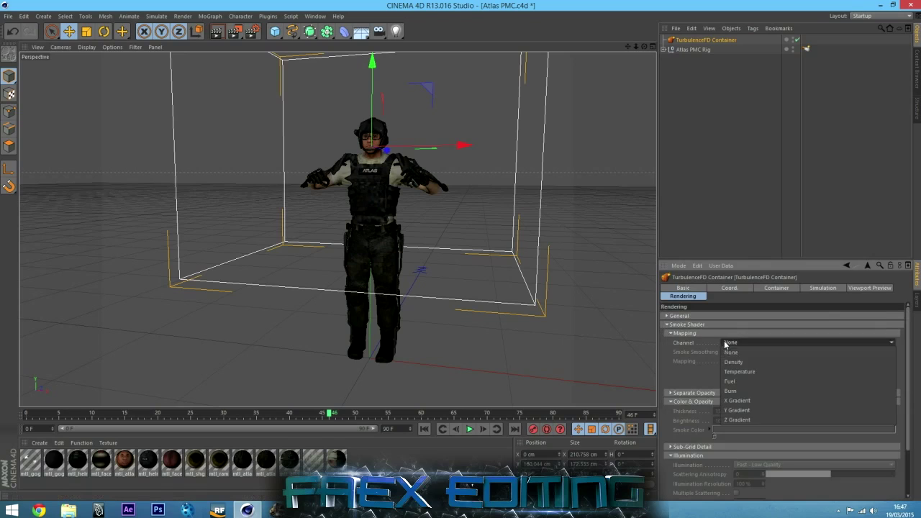
click(669, 325)
click(718, 100)
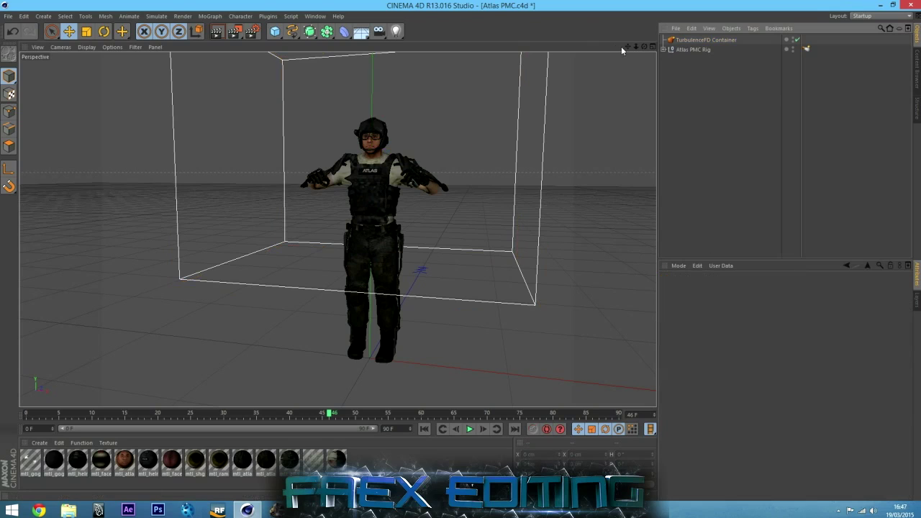
Start the TurbulenceFD simulation, abort it and restart it, overwriting the existing simulation cache.
drag(628, 46, 653, 40)
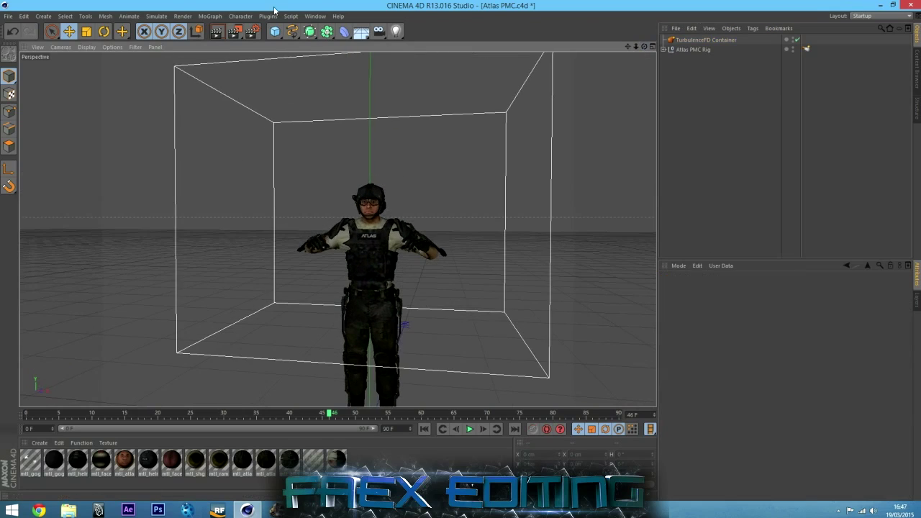
click(267, 15)
mouse_move(290, 63)
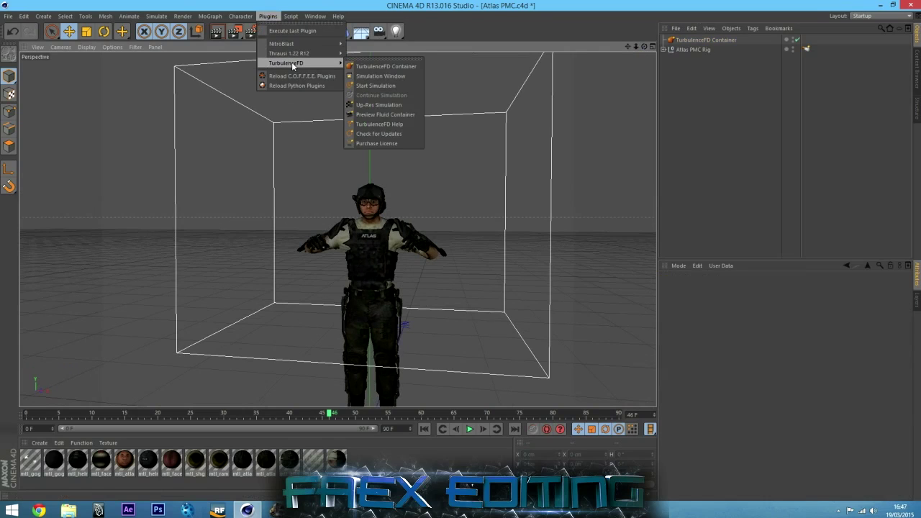
click(375, 85)
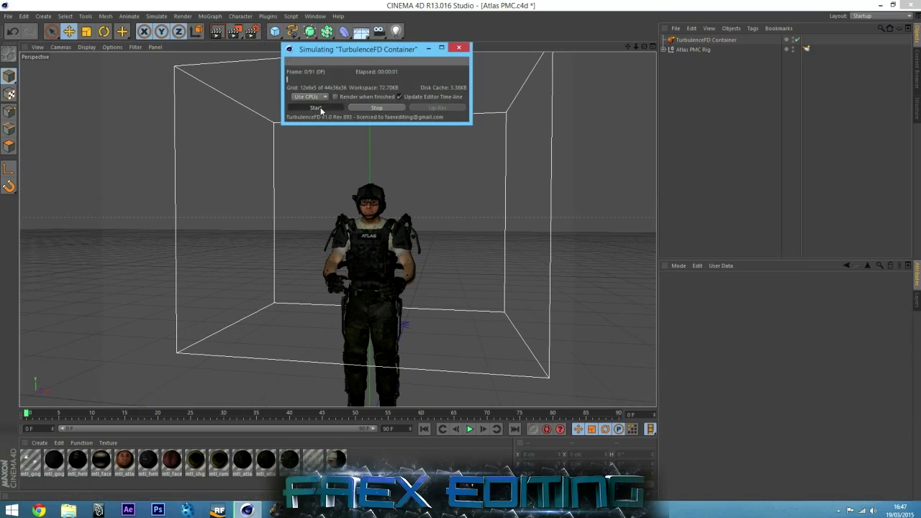
click(321, 107)
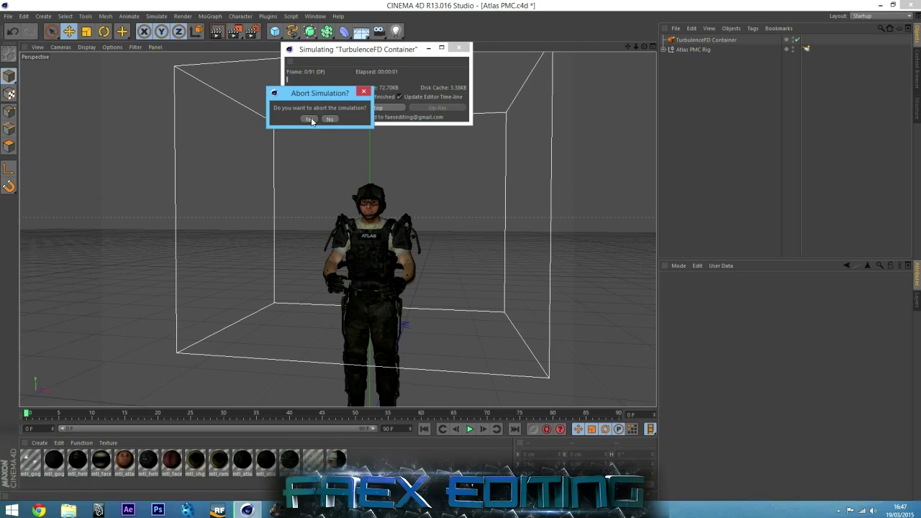
click(310, 118)
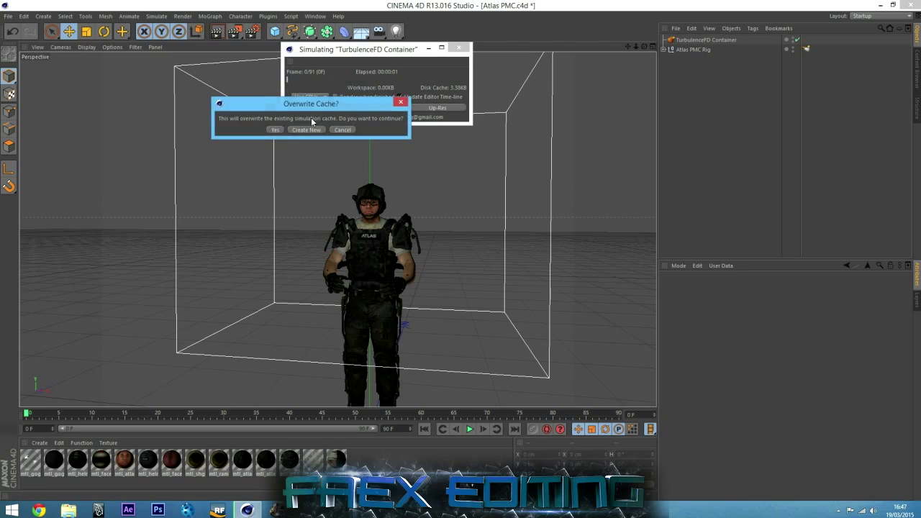
click(275, 130)
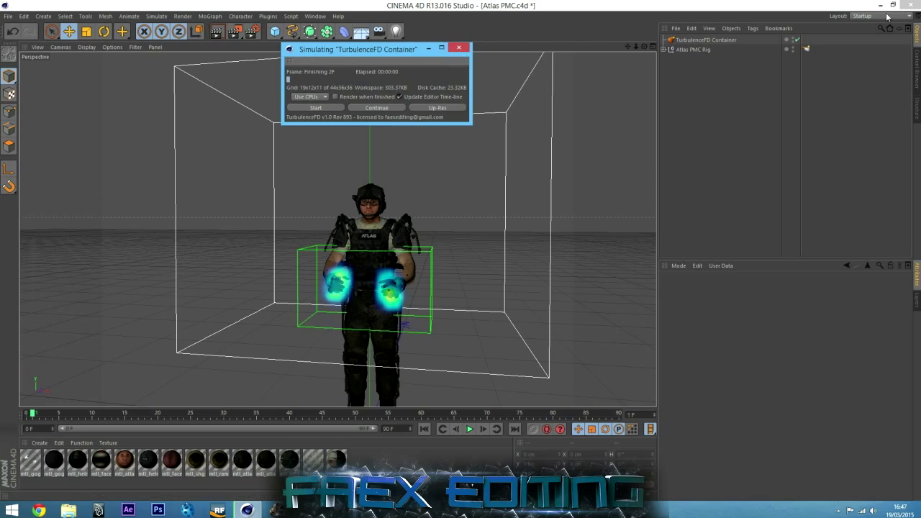
Rerun the fluid simulation for the first frame with the character seen from the side, and stop it.
drag(644, 46, 713, 79)
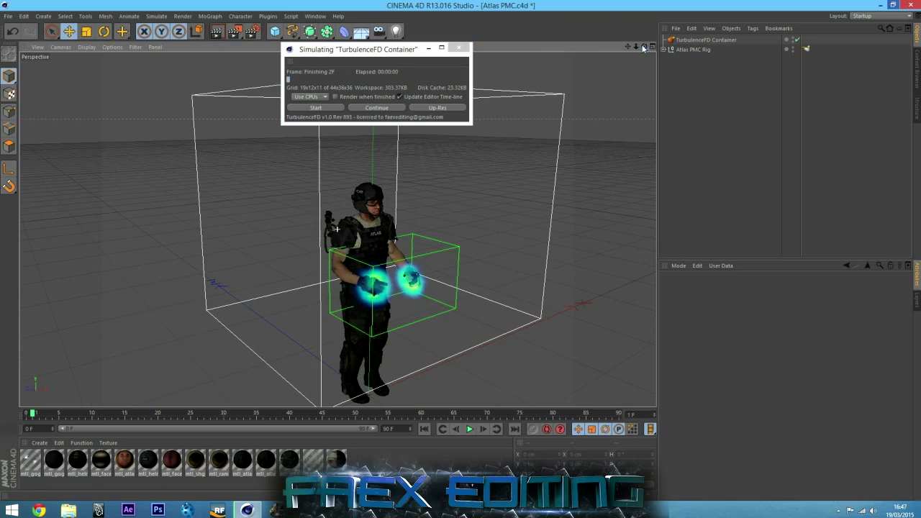
click(315, 108)
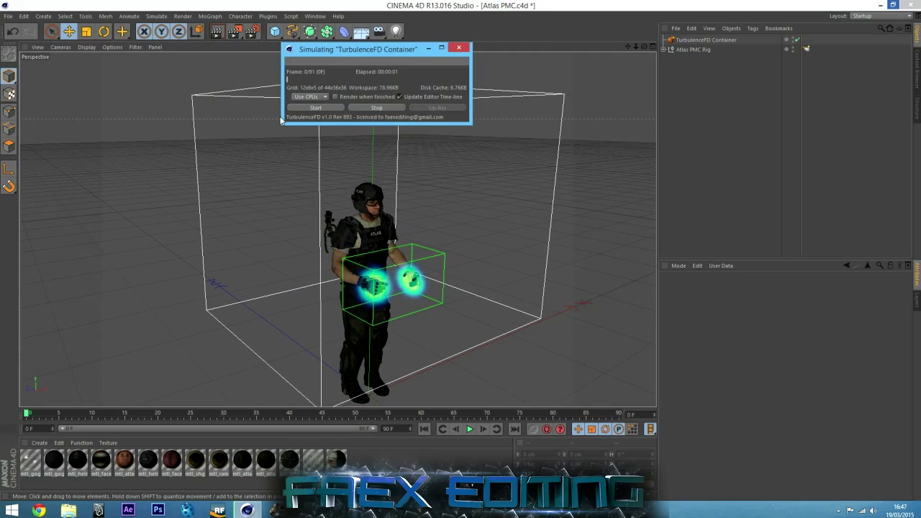
click(362, 108)
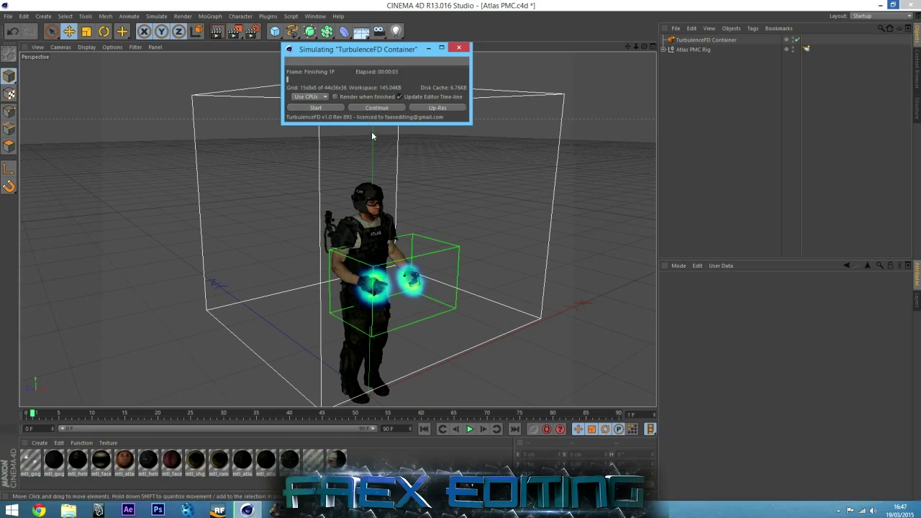
Scale the TurbulenceFD Container down uniformly to about 163 × 133 × 133 cm around the character.
click(704, 40)
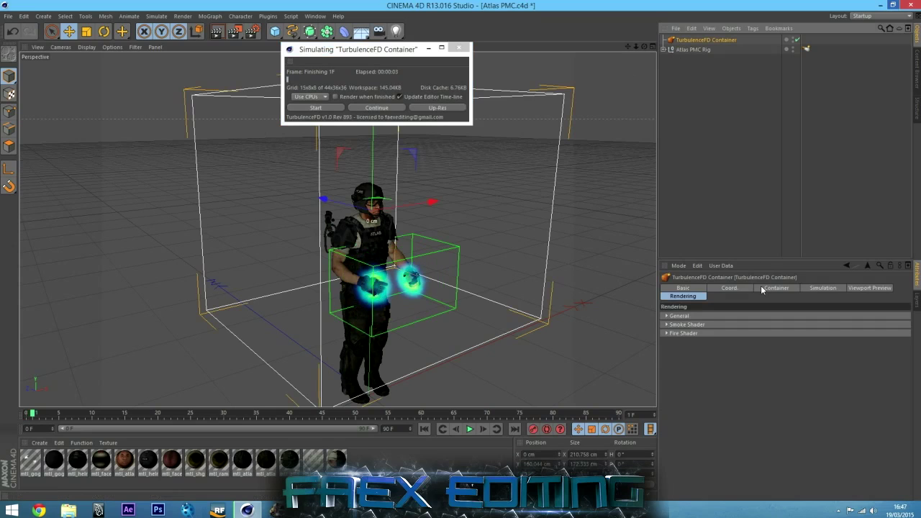
click(764, 287)
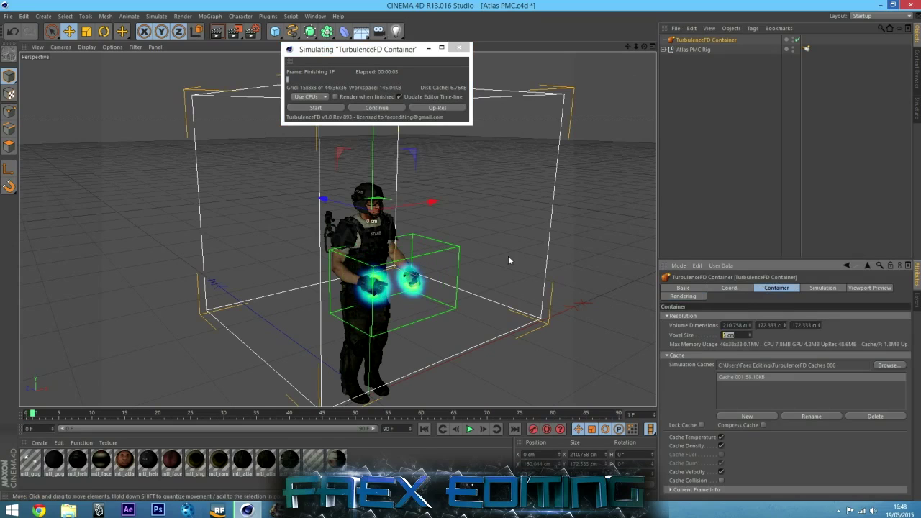
drag(644, 47, 738, 37)
click(70, 31)
click(86, 33)
drag(410, 287, 352, 291)
drag(646, 49, 683, 50)
Restart the simulation with the scaled container, overwriting the cache, and stop it after the first frames.
click(315, 108)
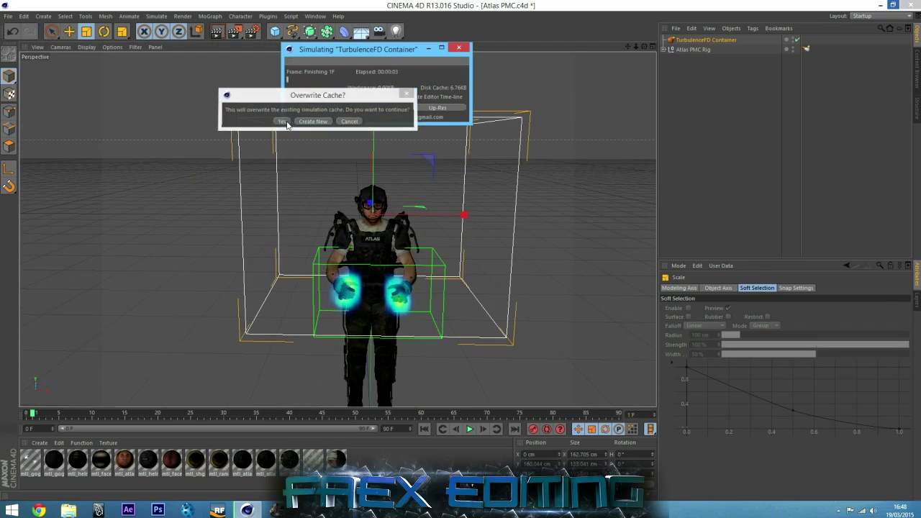
click(284, 121)
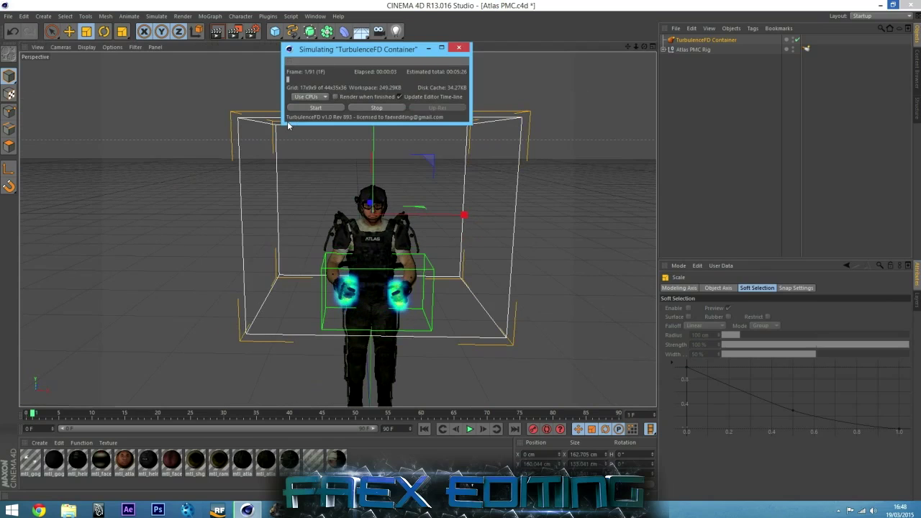
click(361, 106)
Delete the TurbulenceFD Emitter tag from the top-level Atlas PMC Rig null.
click(697, 40)
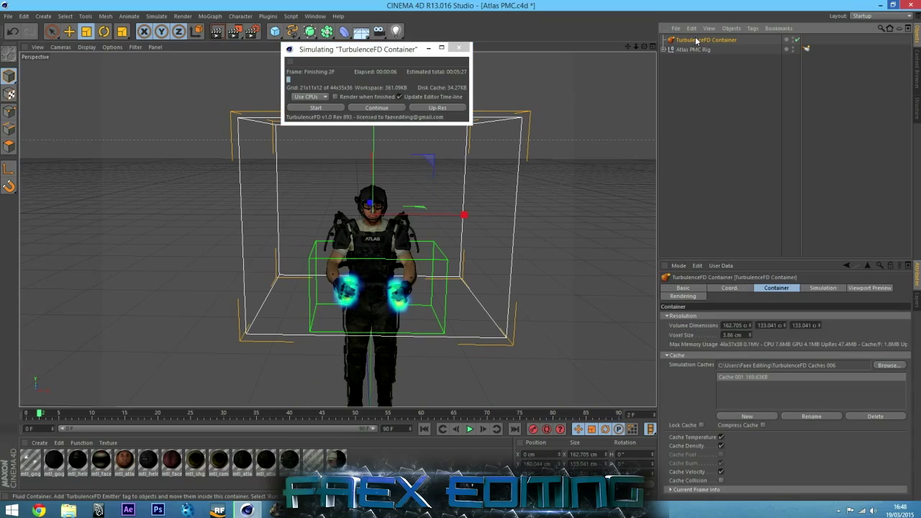
click(807, 48)
key(Delete)
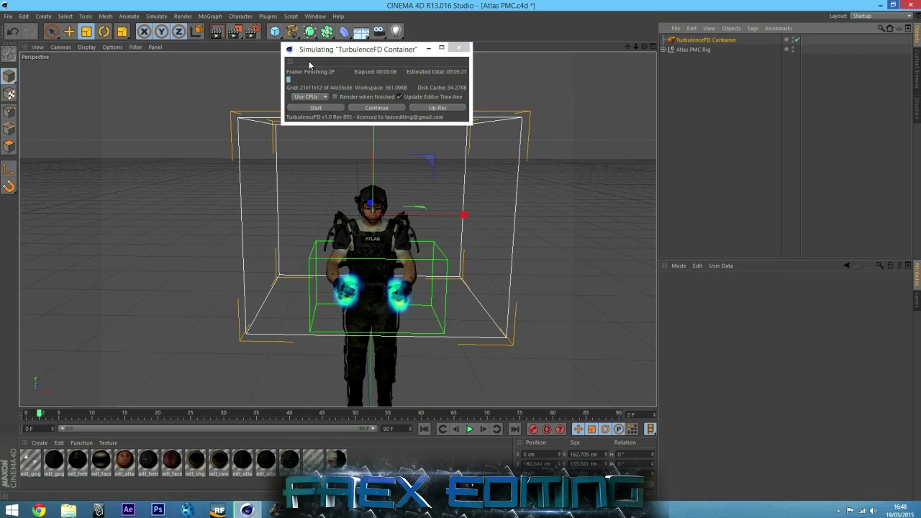
Simulate the whole 90-frame range, overwriting the cache, and render the last frame in the viewport.
click(315, 106)
click(284, 121)
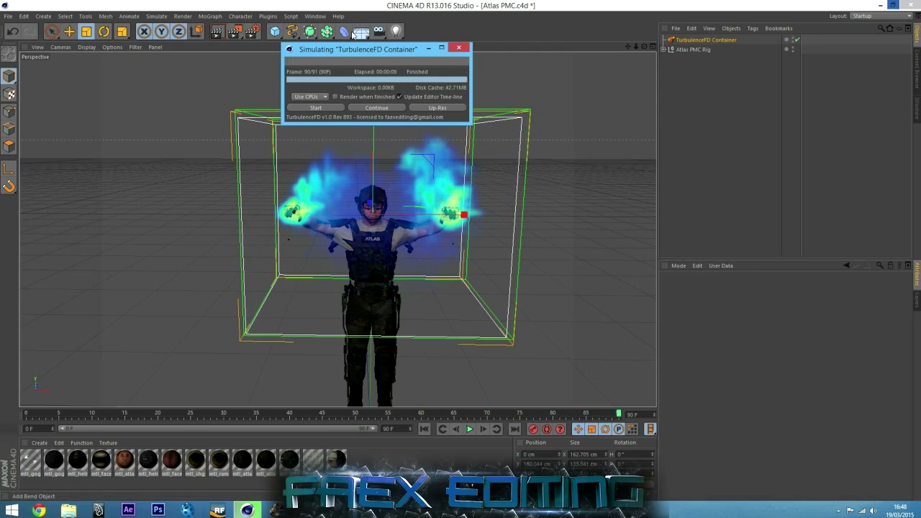
drag(408, 51, 574, 42)
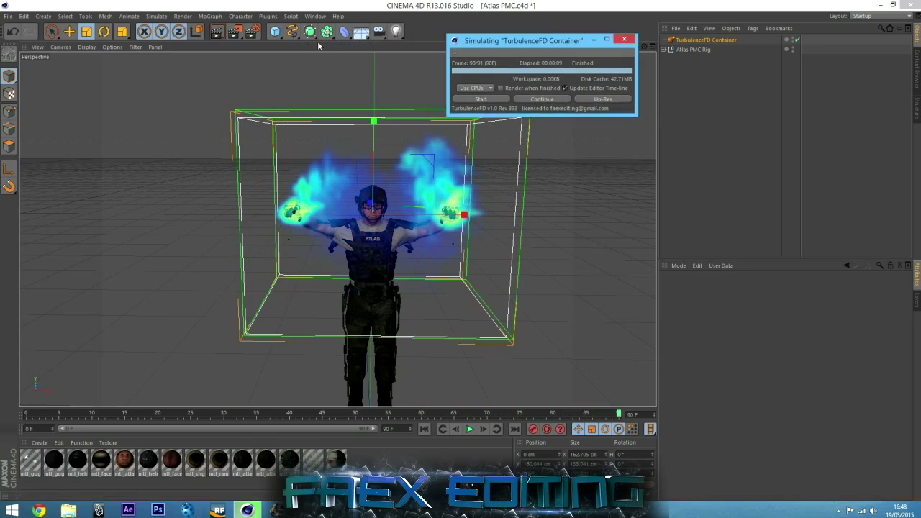
click(217, 34)
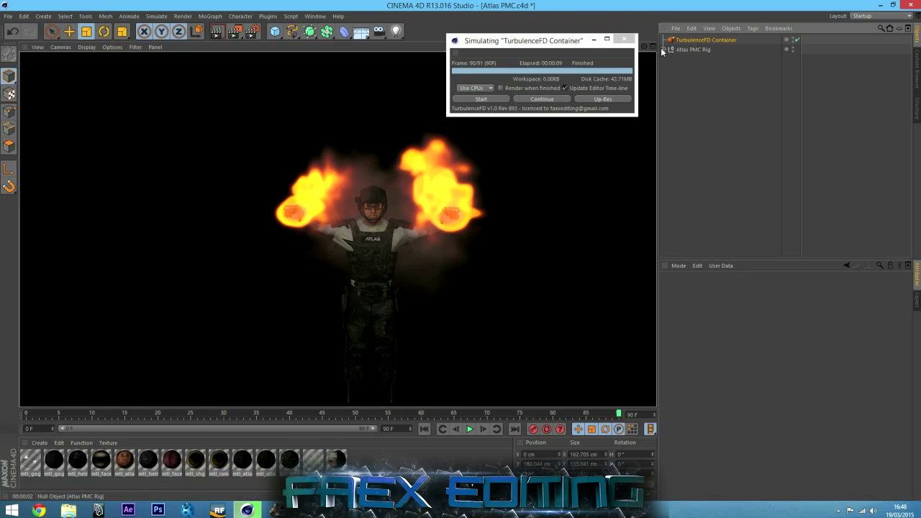
Set the container's voxel size to 1 cm and restart the simulation, overwriting the existing cache.
click(682, 42)
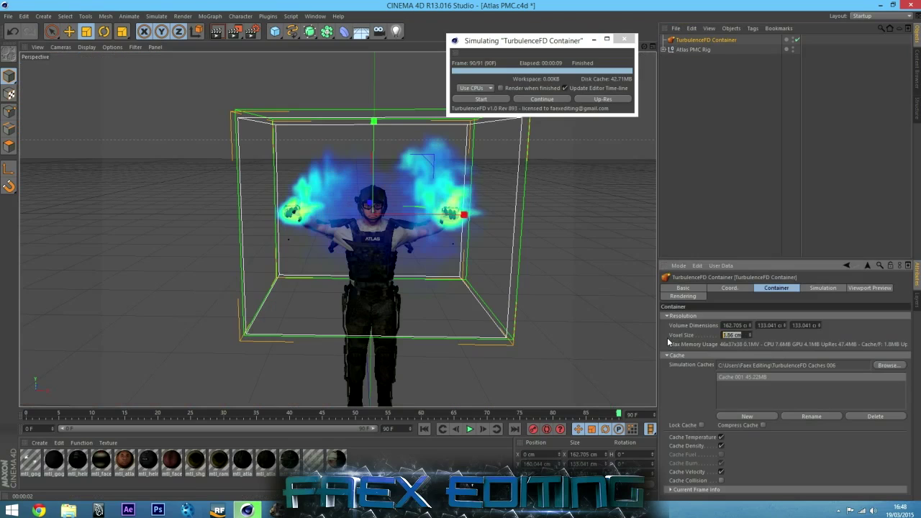
text(1)
key(Return)
click(477, 105)
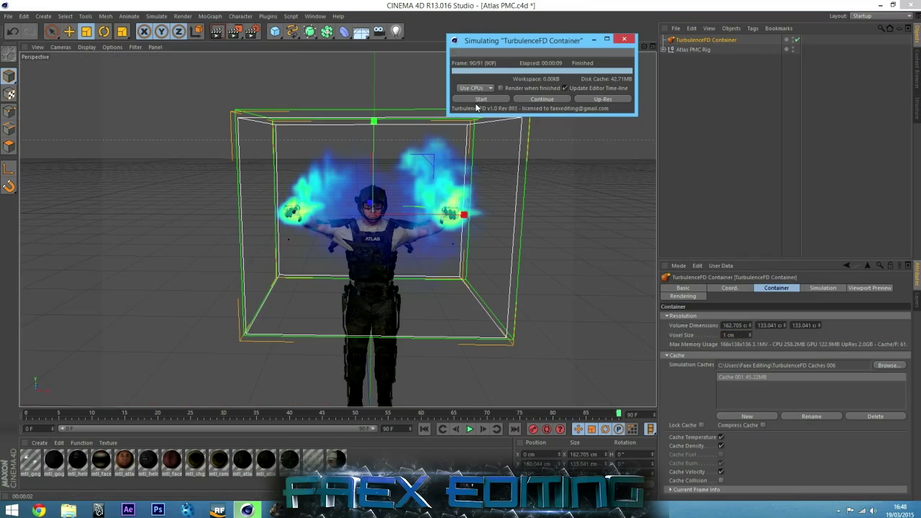
click(478, 99)
click(444, 109)
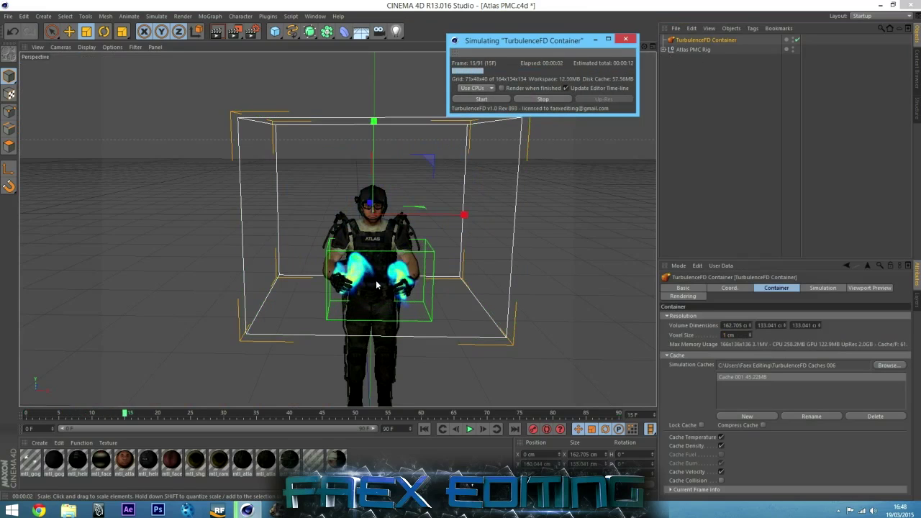
Inspect the fire from the side and front while the 90-frame simulation runs, and render its last frame in the viewport.
drag(579, 42, 624, 102)
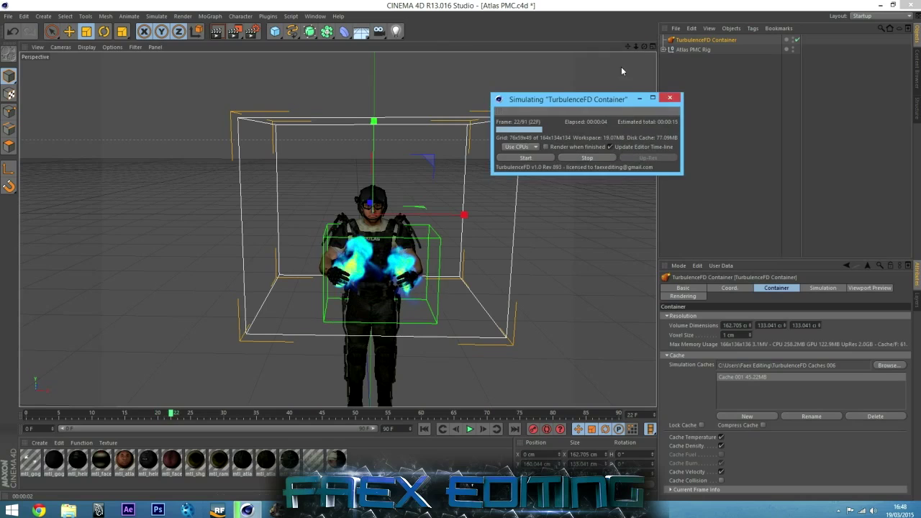
drag(644, 46, 785, 49)
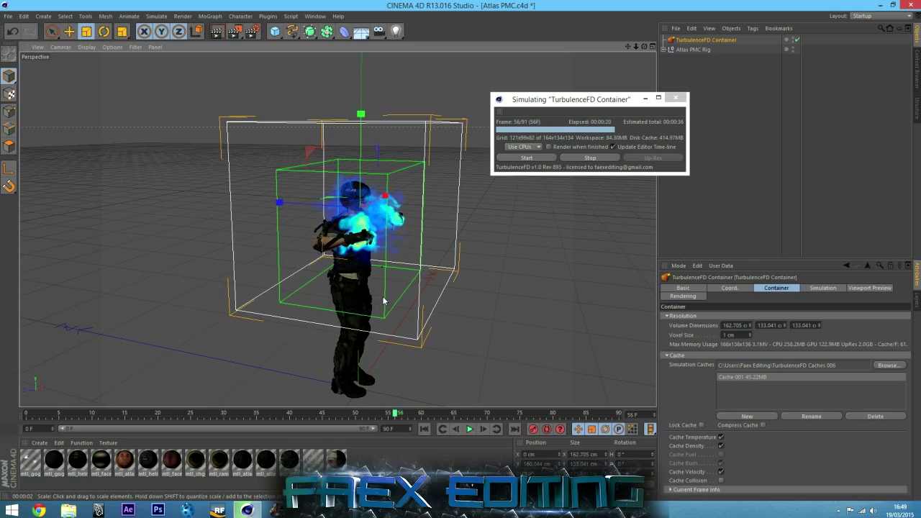
drag(645, 46, 643, 47)
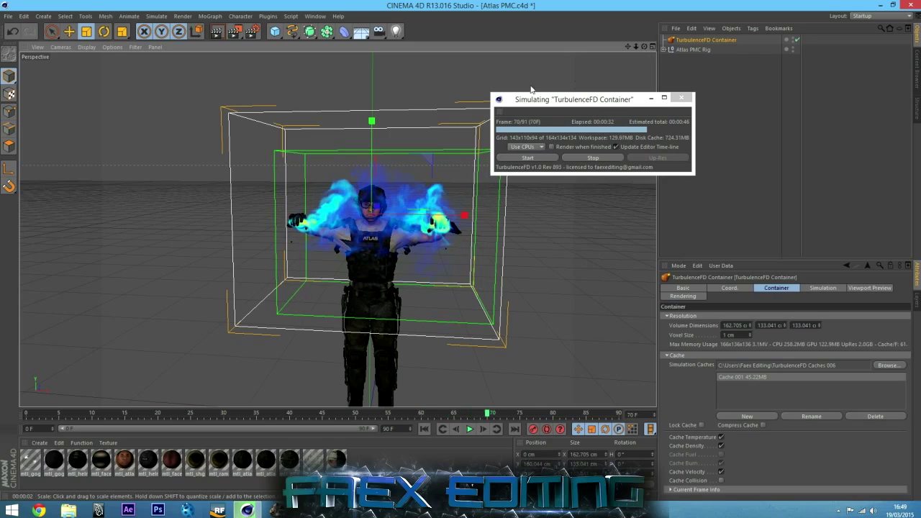
drag(580, 103, 559, 102)
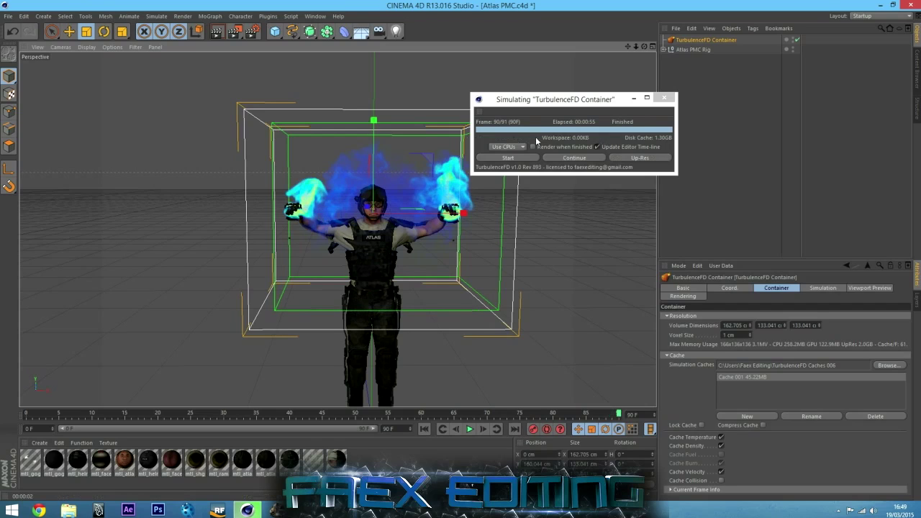
drag(590, 100, 645, 133)
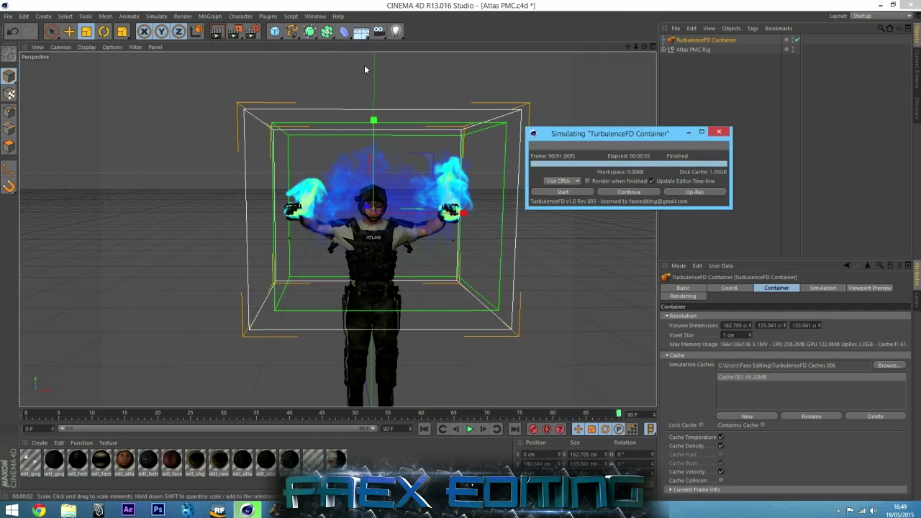
click(215, 35)
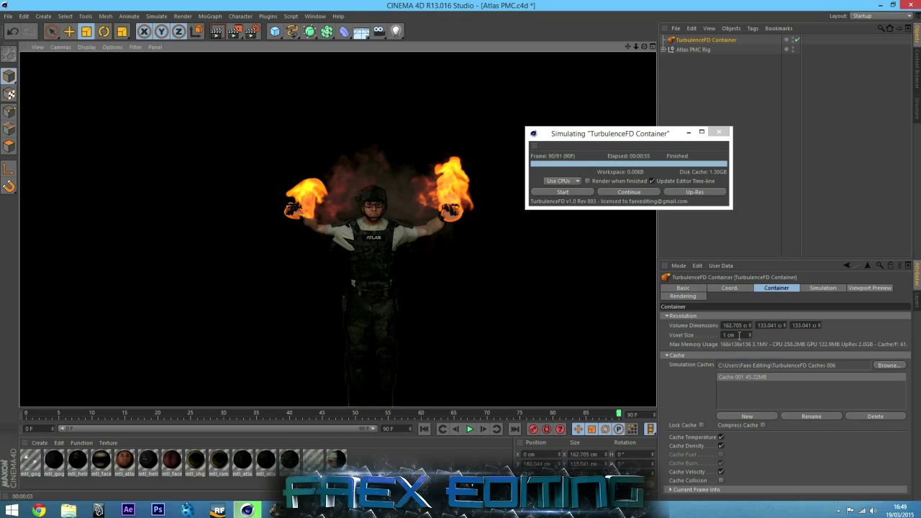
Set the TurbulenceFD container's voxel size to 0.5 cm and restart the simulation, overwriting the existing cache.
drag(740, 335, 667, 327)
text(.5)
click(571, 191)
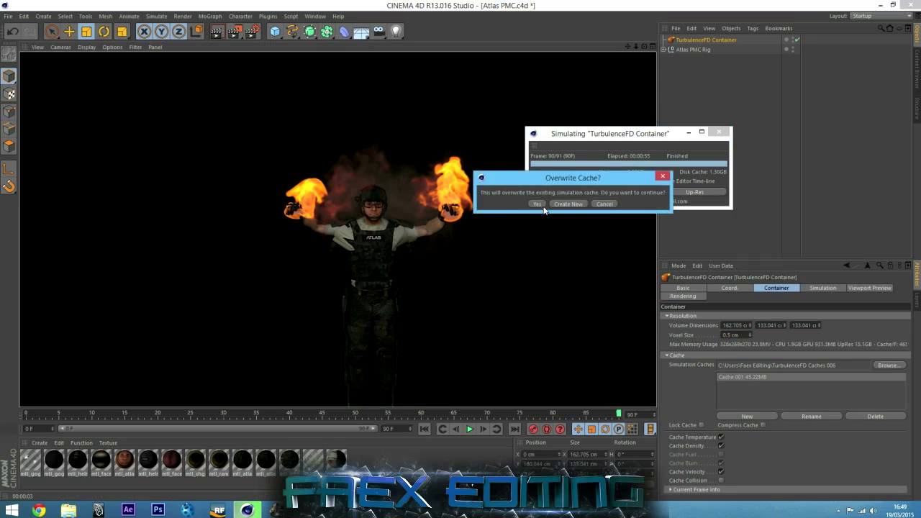
click(538, 204)
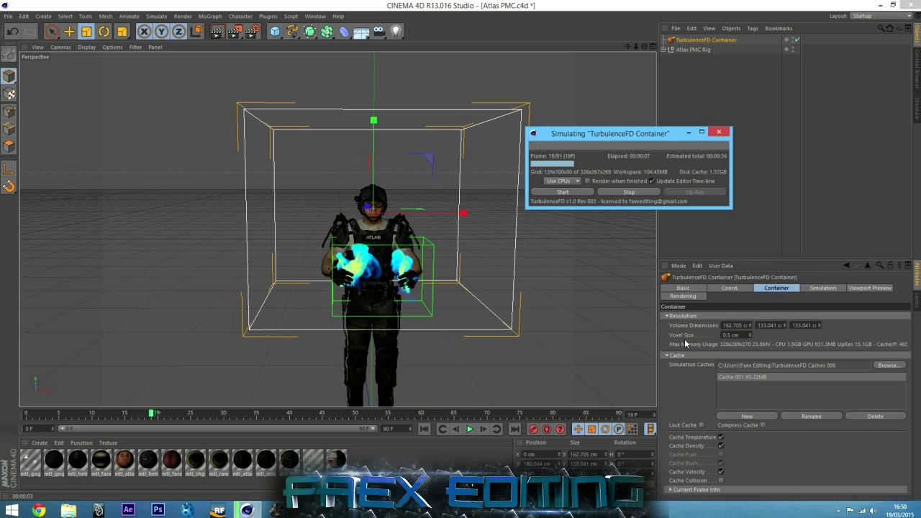
Check the finer fire from the side, stop the simulation at about frame 51, and render that frame in the viewport.
mouse_move(642, 49)
mouse_down()
mouse_move(626, 49)
mouse_move(645, 50)
mouse_up()
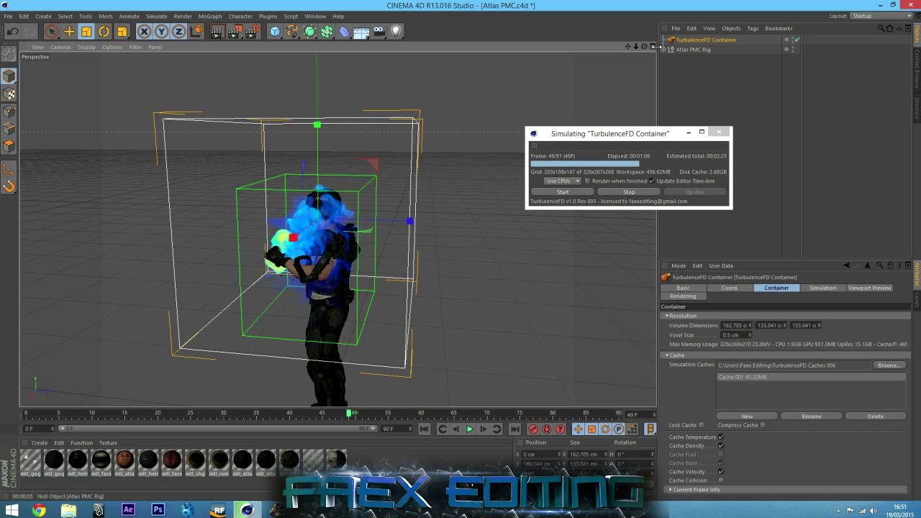
drag(644, 46, 812, 38)
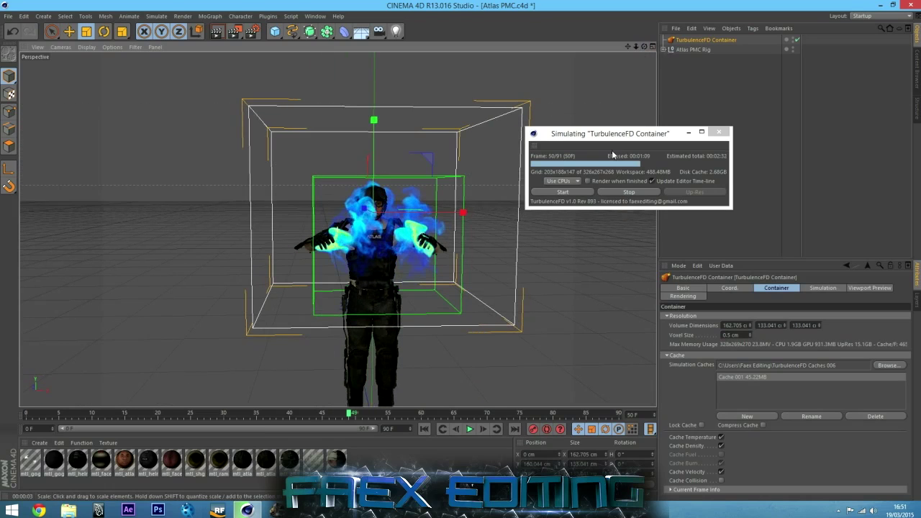
click(634, 193)
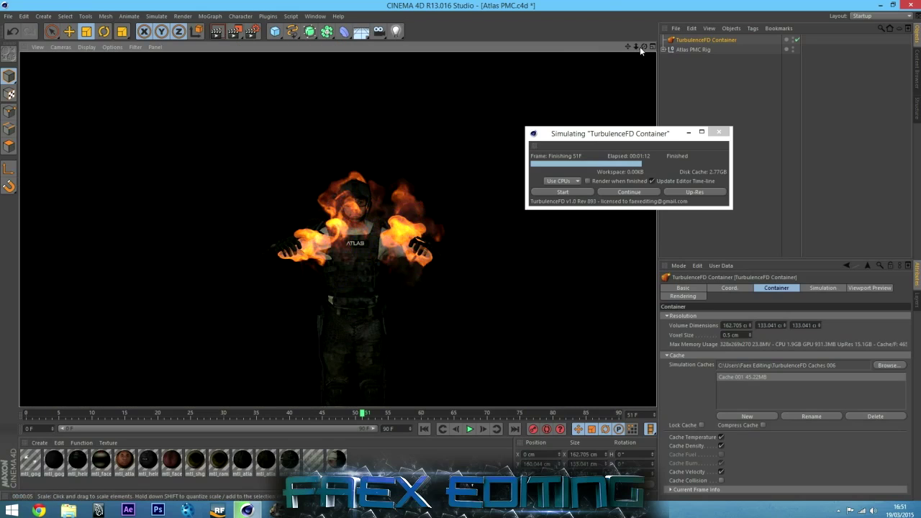
Add a camera viewing the character from the side and group it under a null.
drag(645, 47, 268, 34)
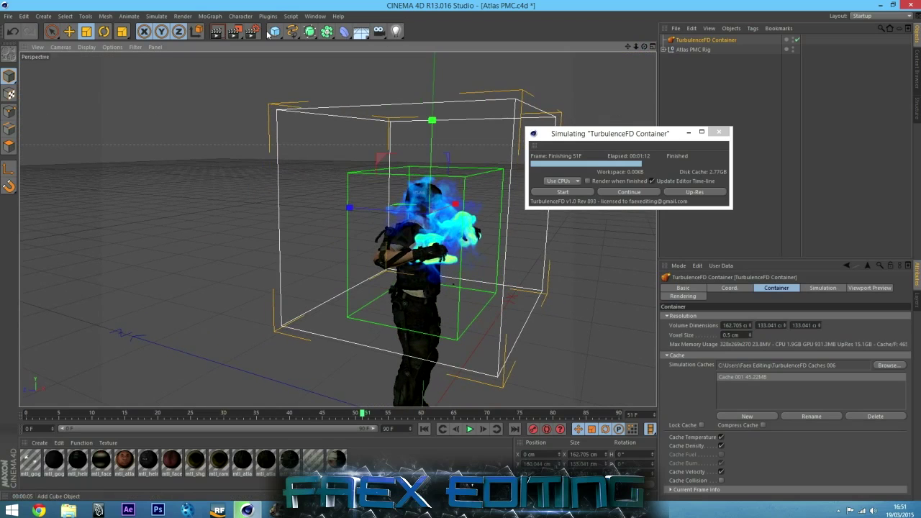
drag(380, 38, 411, 41)
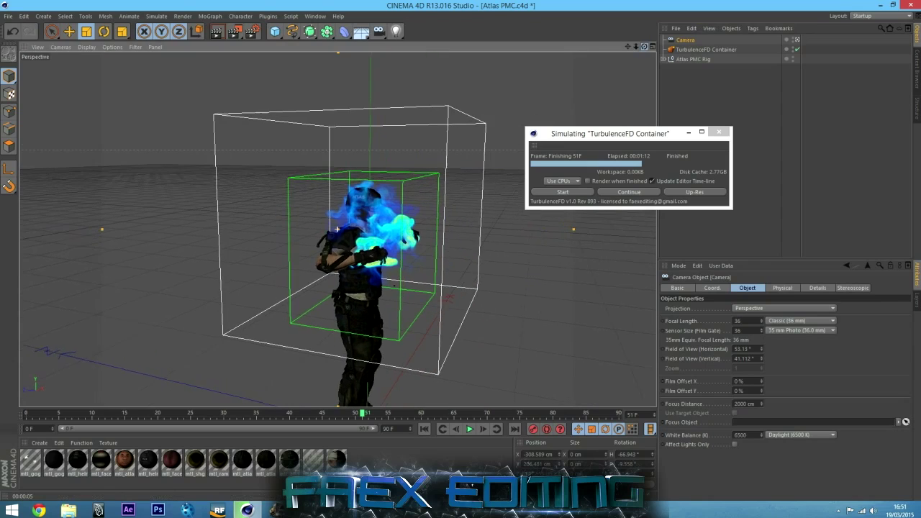
right_click(684, 41)
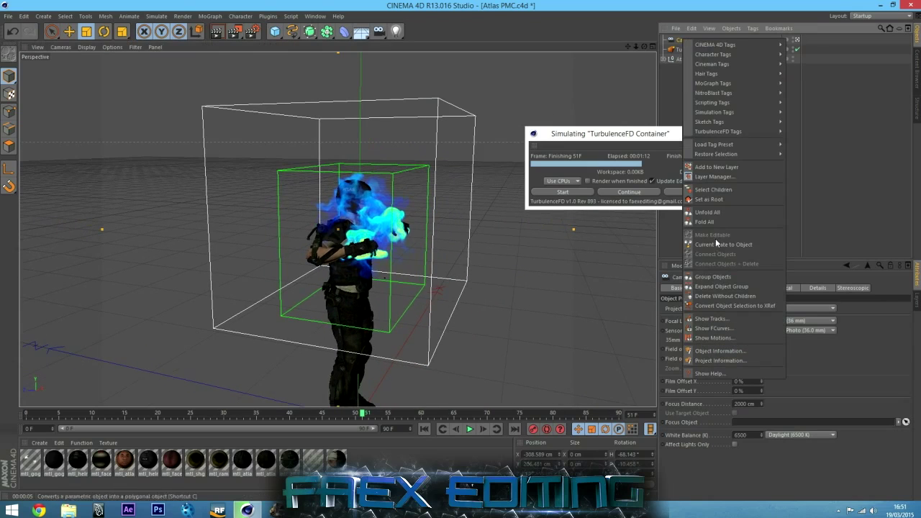
click(714, 276)
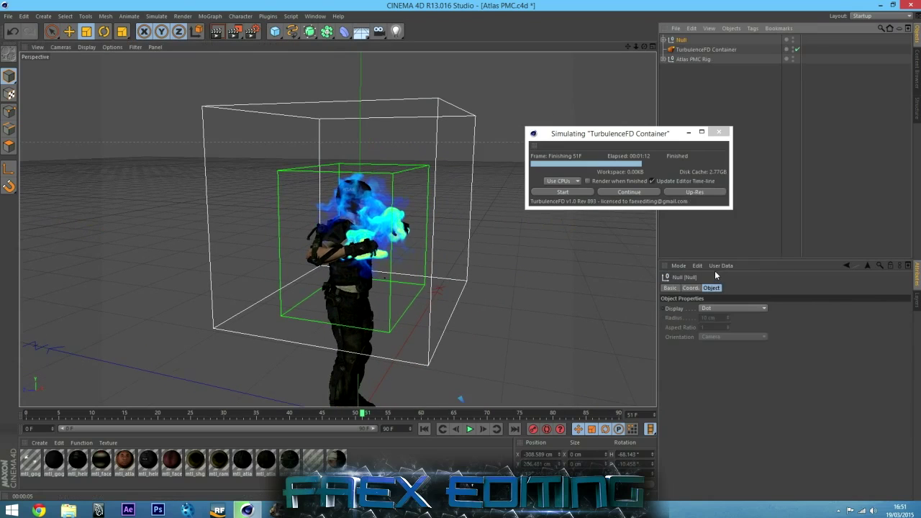
Move only the camera null's axis to the character's centre, setting its X position to 0 cm.
click(9, 168)
click(540, 454)
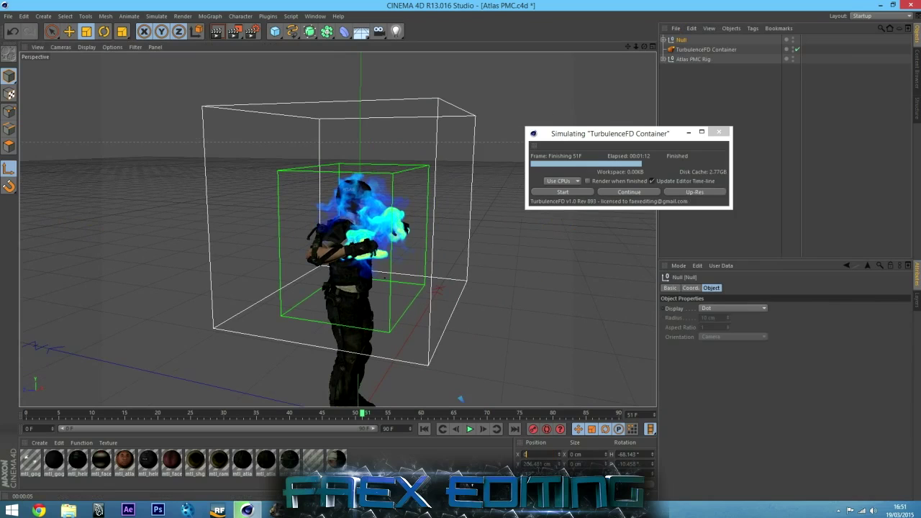
text(0)
key(Return)
click(9, 169)
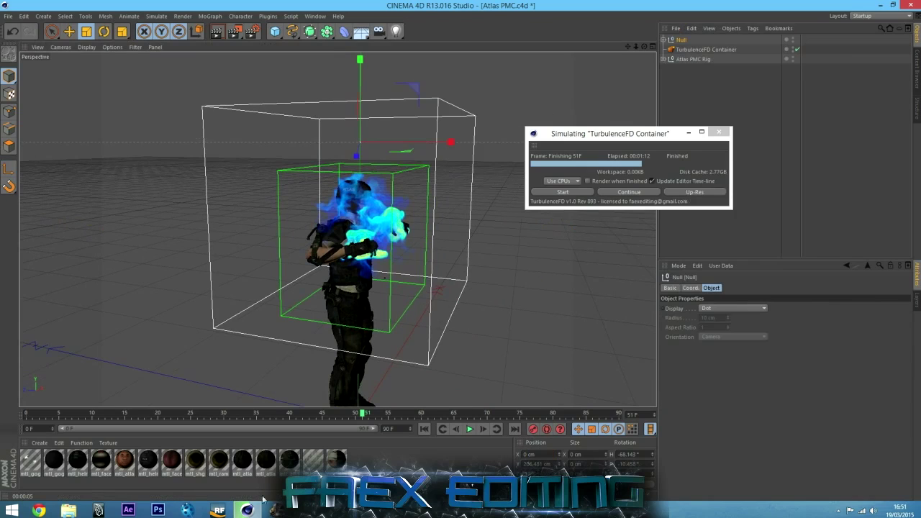
Animate the camera orbit by keyframing the null at frame 0 and rotating it to a heading of about 30.9° at frame 90.
drag(315, 415, 40, 415)
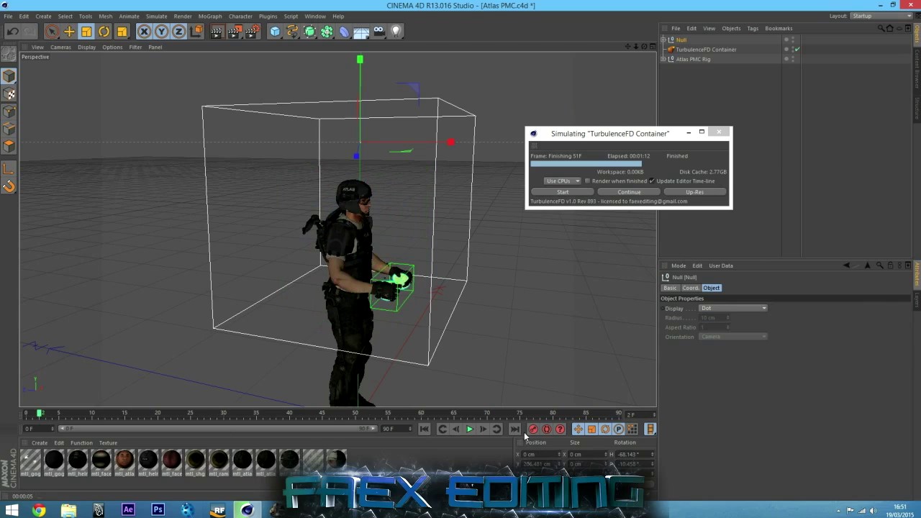
click(428, 429)
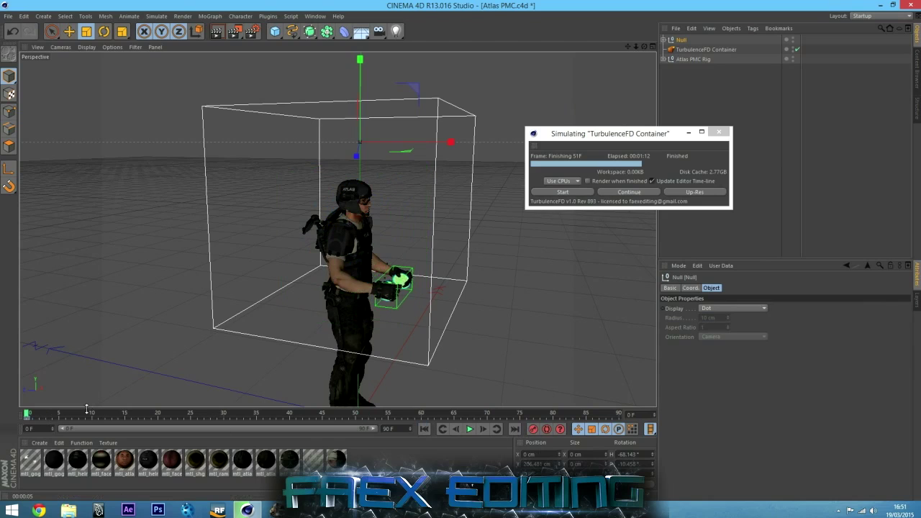
drag(86, 413, 522, 427)
click(518, 429)
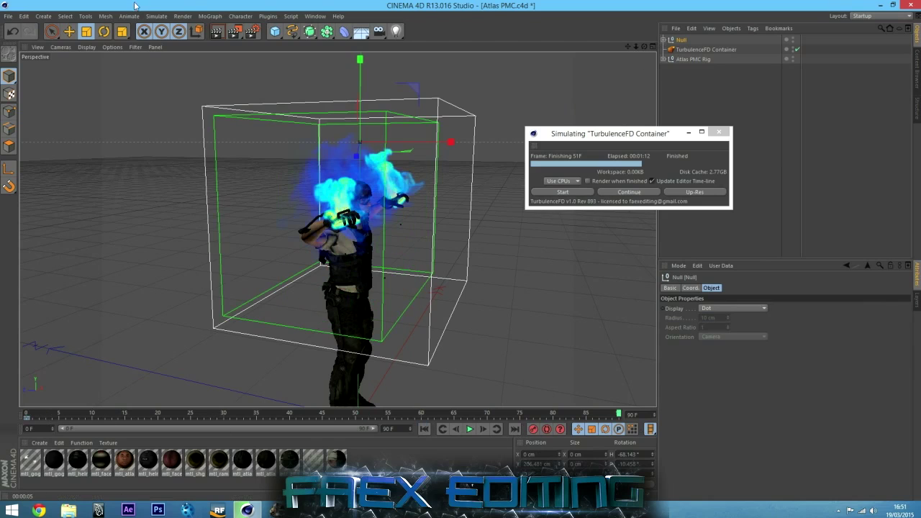
click(103, 31)
drag(392, 135, 507, 137)
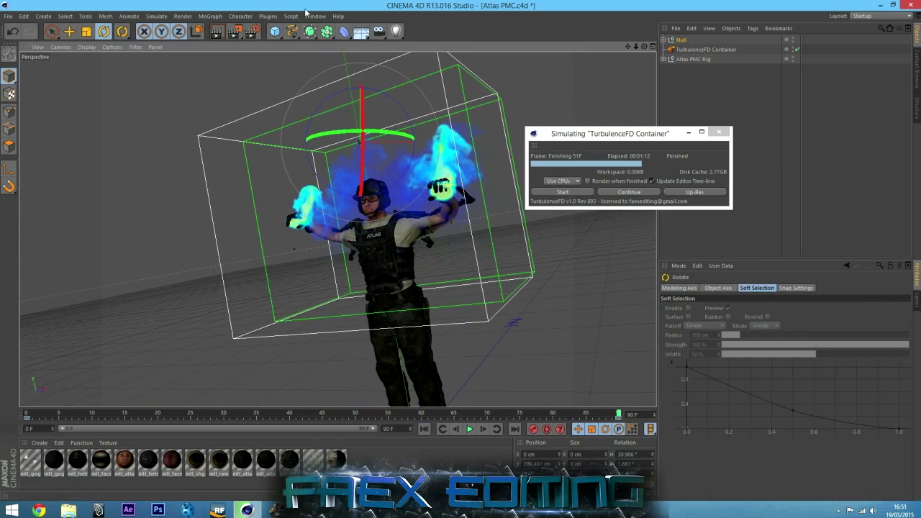
Set the render settings' frame range to all frames and check the save options.
click(252, 31)
click(206, 141)
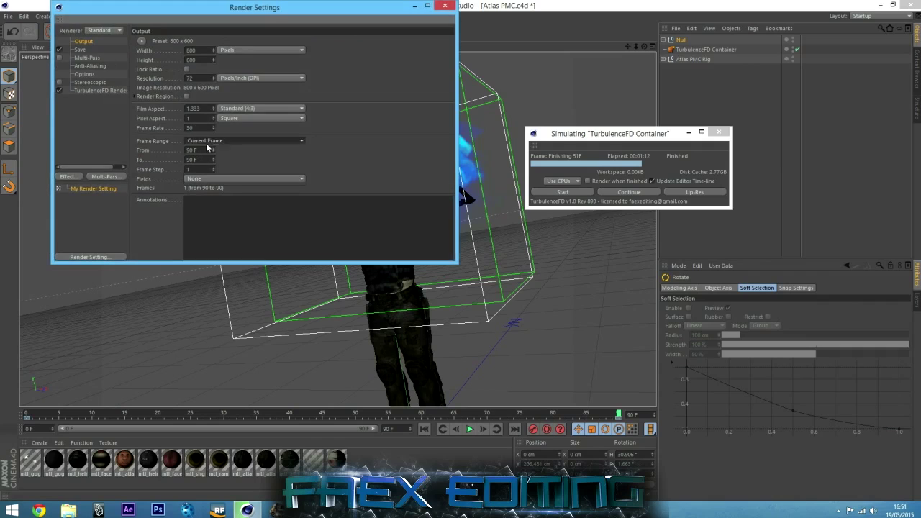
click(204, 170)
click(96, 50)
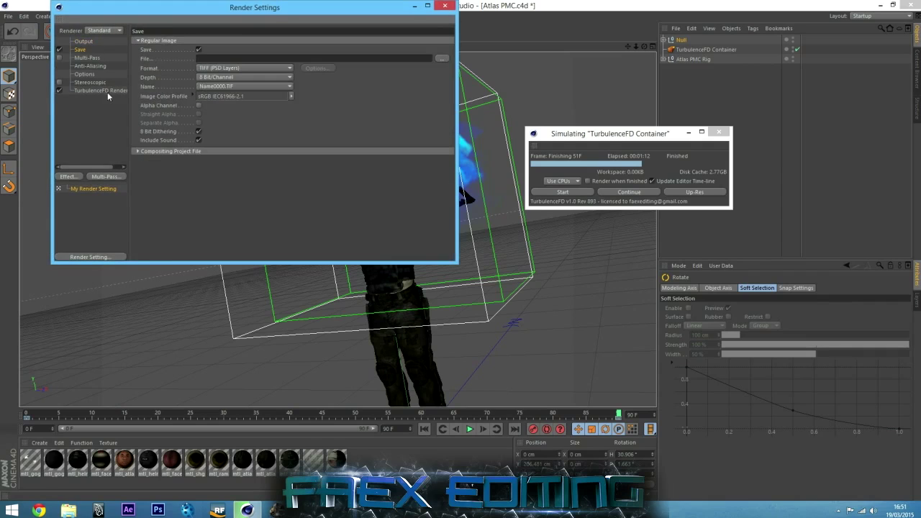
click(446, 6)
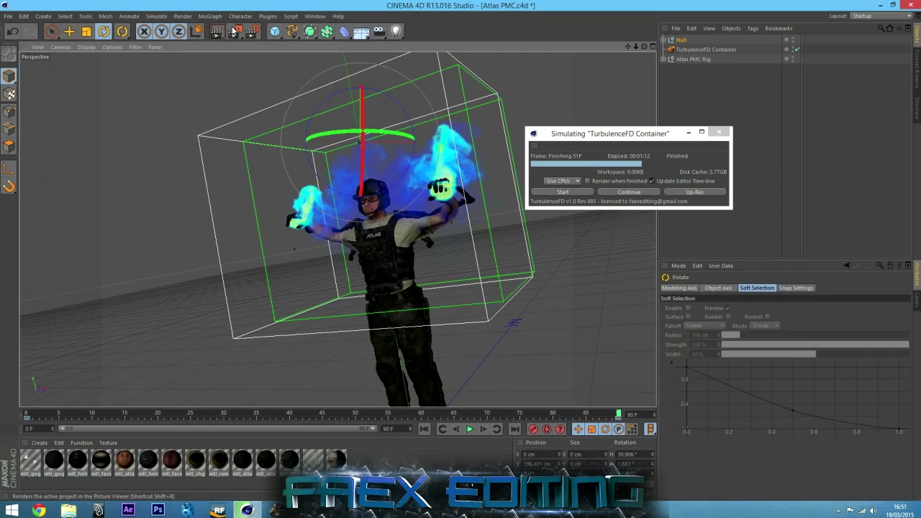
Start rendering the animation in the Picture Viewer and fit the image to the viewer.
click(235, 31)
click(493, 289)
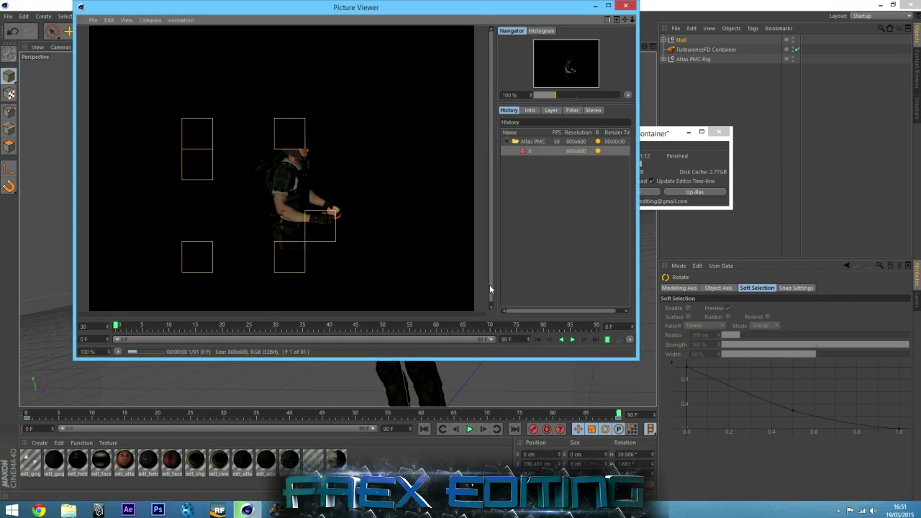
click(627, 96)
click(651, 198)
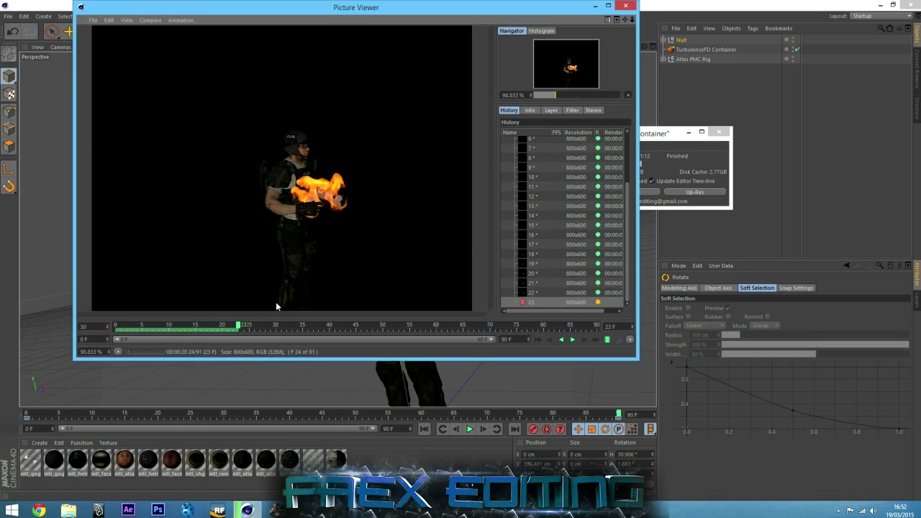
Narrow the render history's Name column to read the render times while the frames render.
click(628, 97)
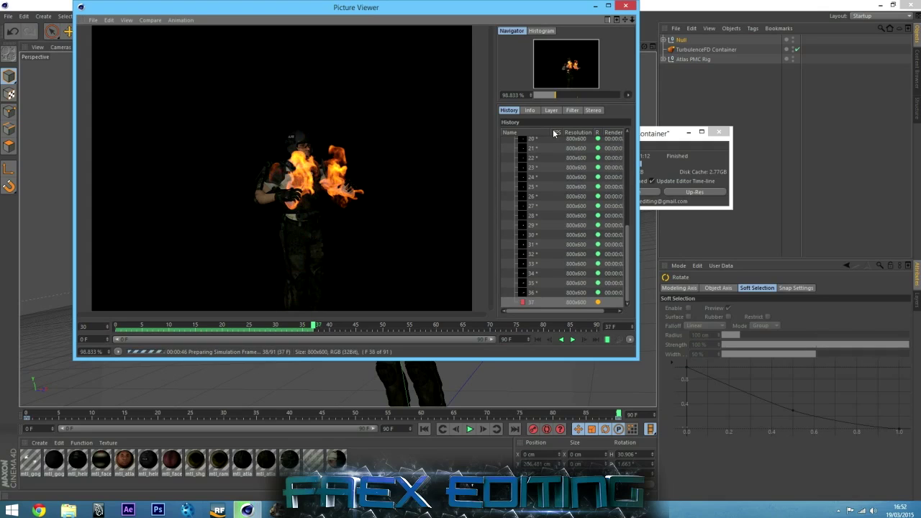
drag(552, 128, 542, 129)
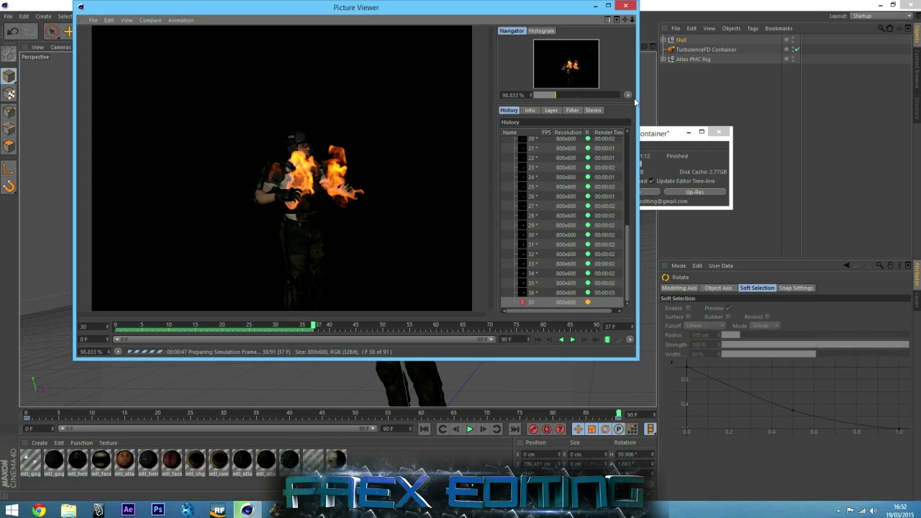
click(883, 4)
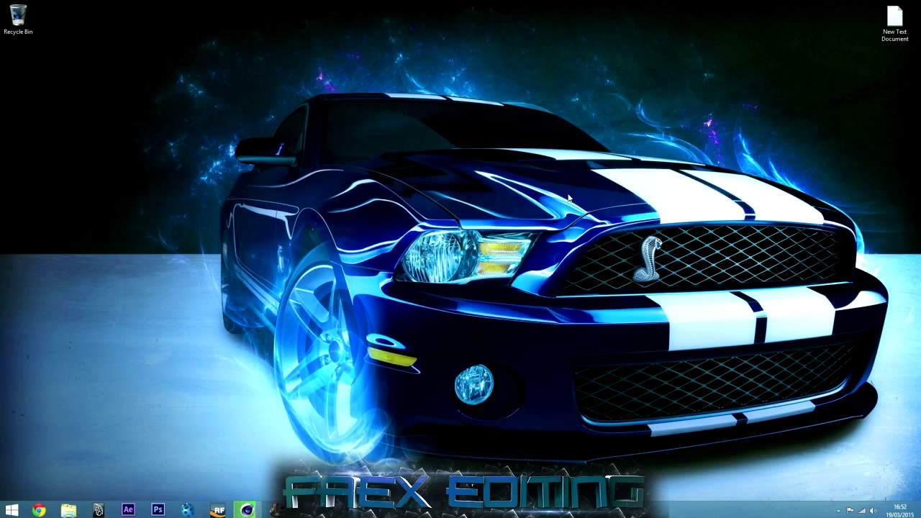
click(249, 511)
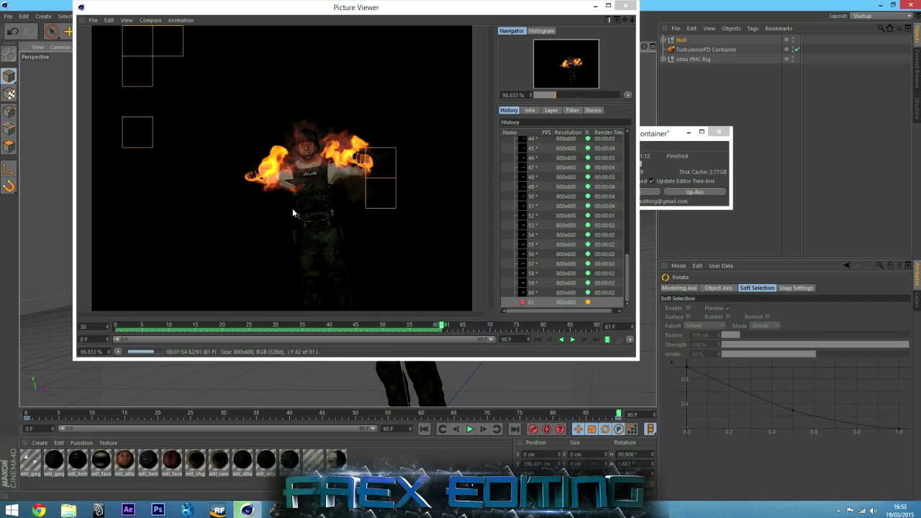
Play and scrub through the rendered frames, and close the Picture Viewer, stopping the render.
click(574, 339)
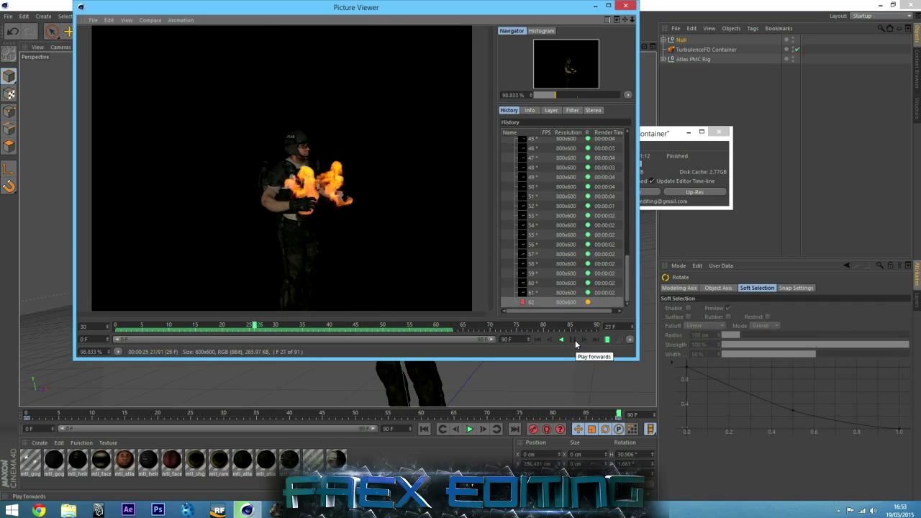
click(575, 341)
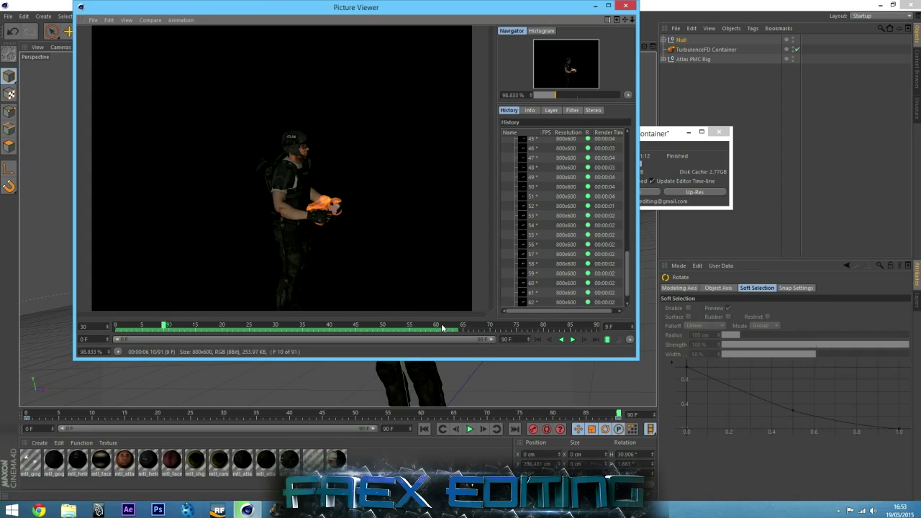
drag(439, 326, 126, 327)
click(577, 339)
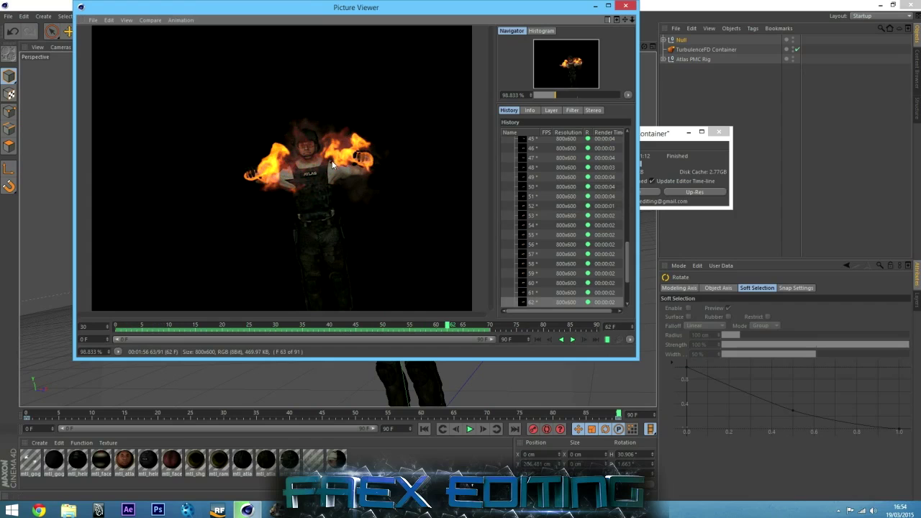
click(625, 5)
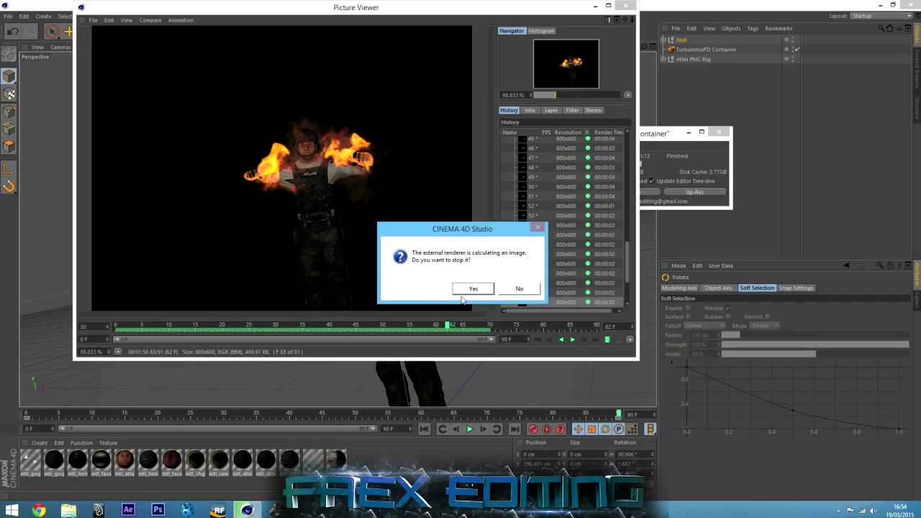
click(465, 289)
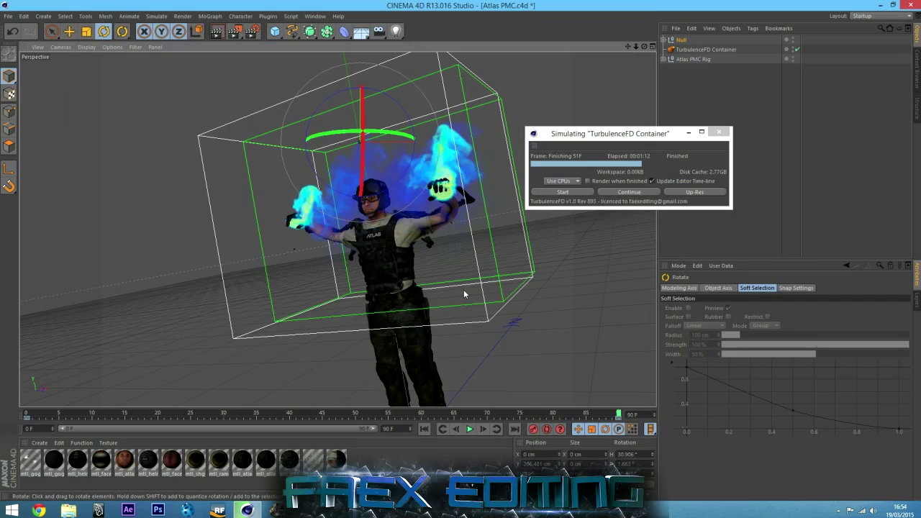